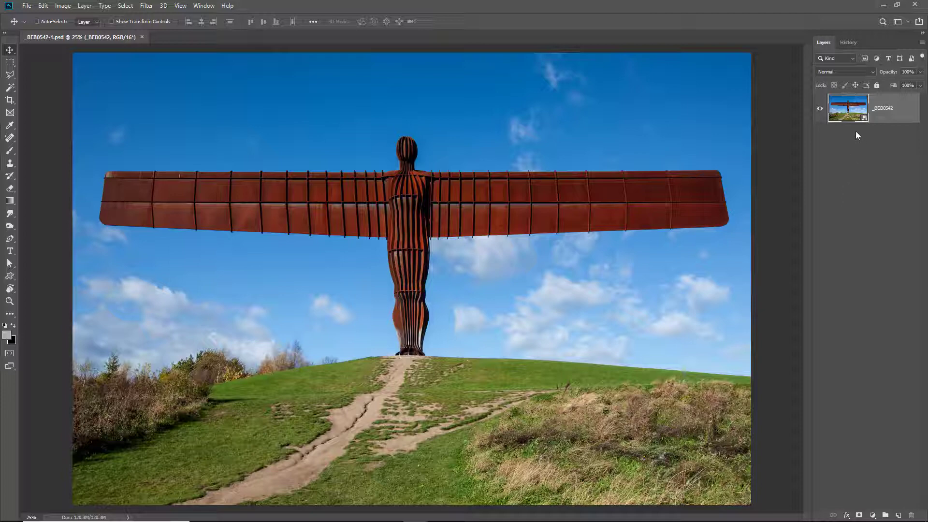
Review the Camera Raw settings of the _BEB0542 smart object and close them with the settings accepted
{"action": "double_click", "coordinate": [846, 112]}
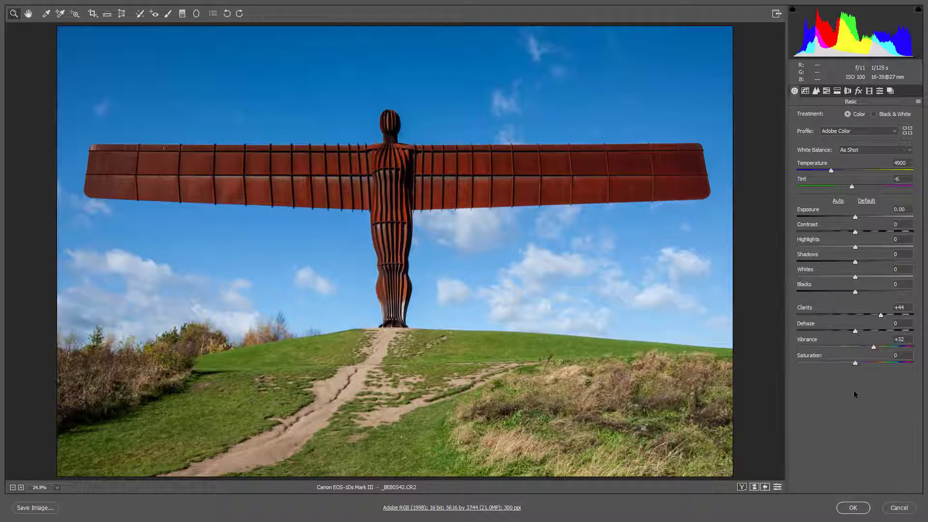
{"action": "left_click", "coordinate": [852, 508]}
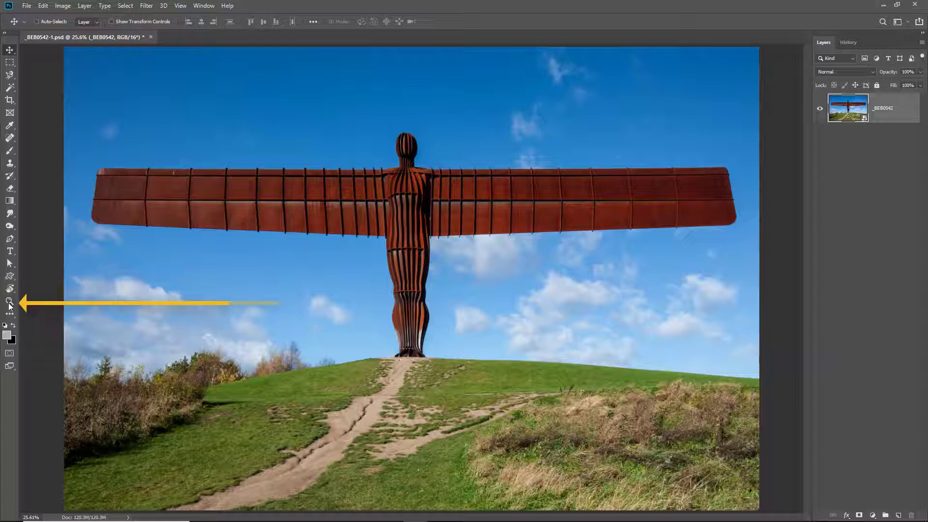
Trace a Magnetic Lasso selection along the top edge of the left wing's first two panels and close it through the wing
{"action": "left_click", "coordinate": [9, 302]}
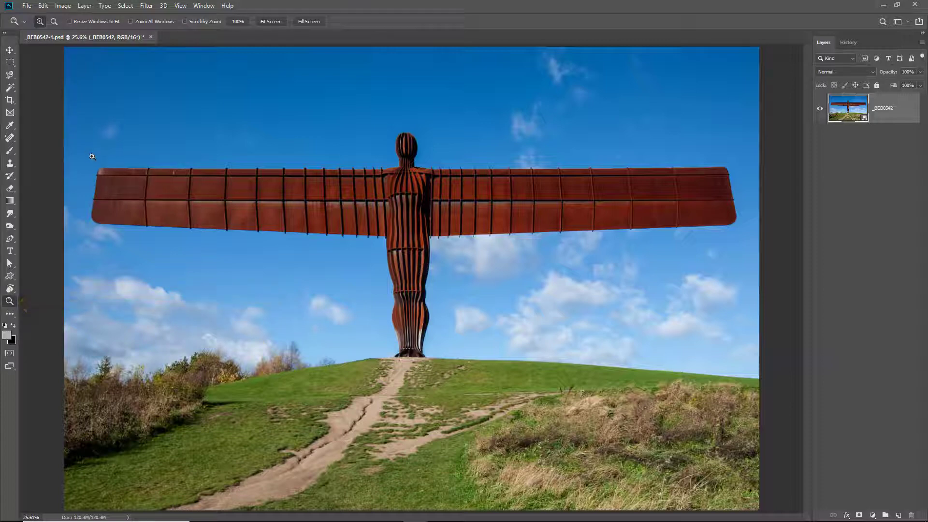
{"action": "left_click_drag", "start_coordinate": [88, 156], "coordinate": [232, 253]}
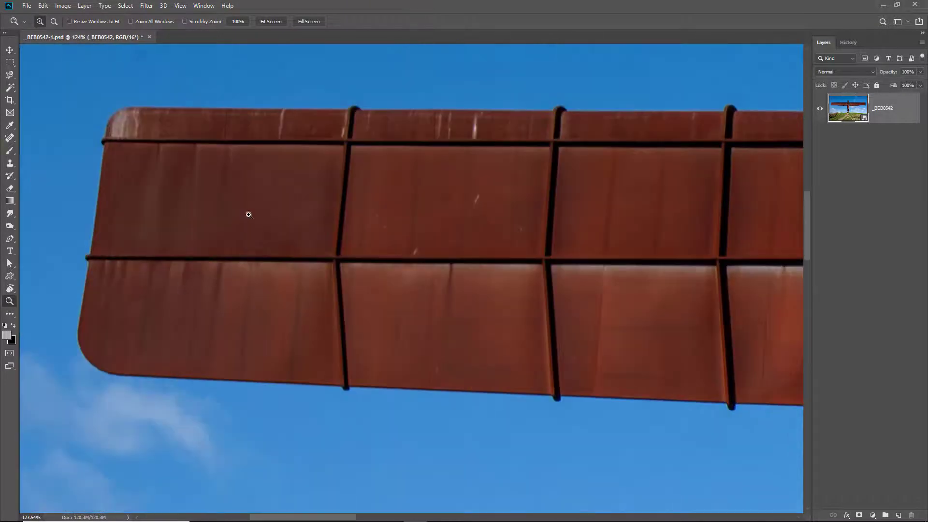
{"action": "left_click_drag", "start_coordinate": [247, 214], "coordinate": [230, 302]}
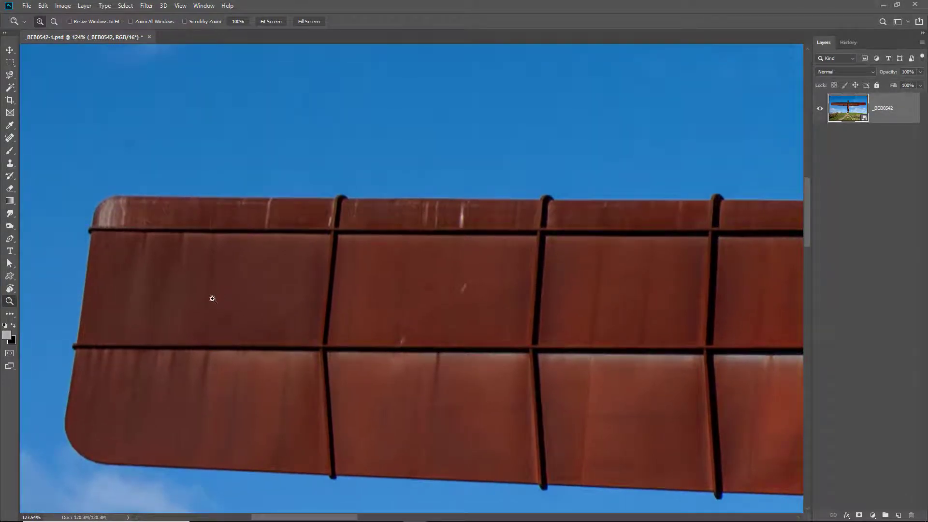
{"action": "left_click", "coordinate": [213, 302]}
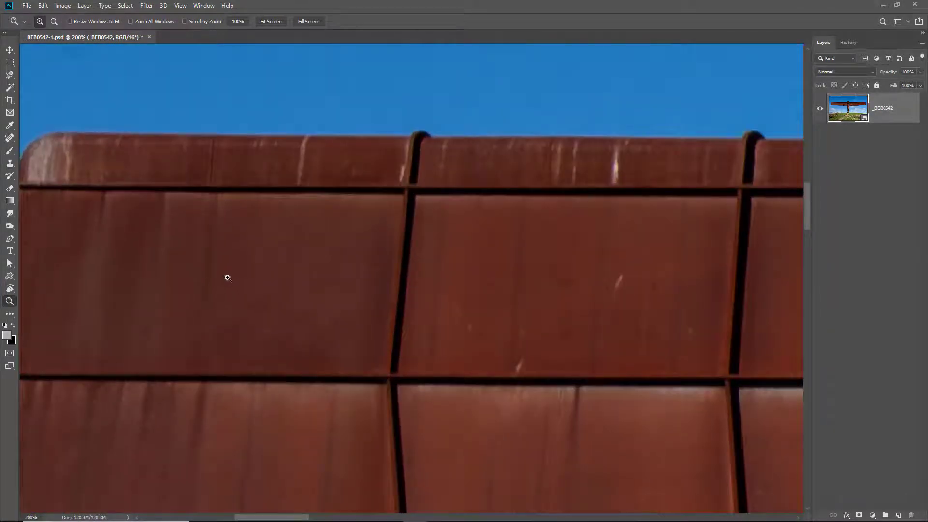
{"action": "left_click", "coordinate": [216, 278], "text": "alt"}
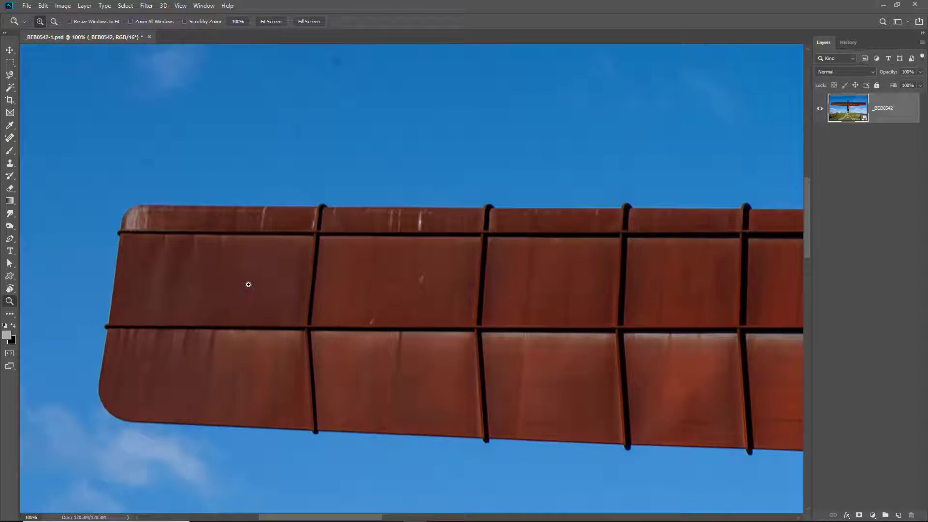
{"action": "left_click_drag", "start_coordinate": [242, 289], "coordinate": [210, 313]}
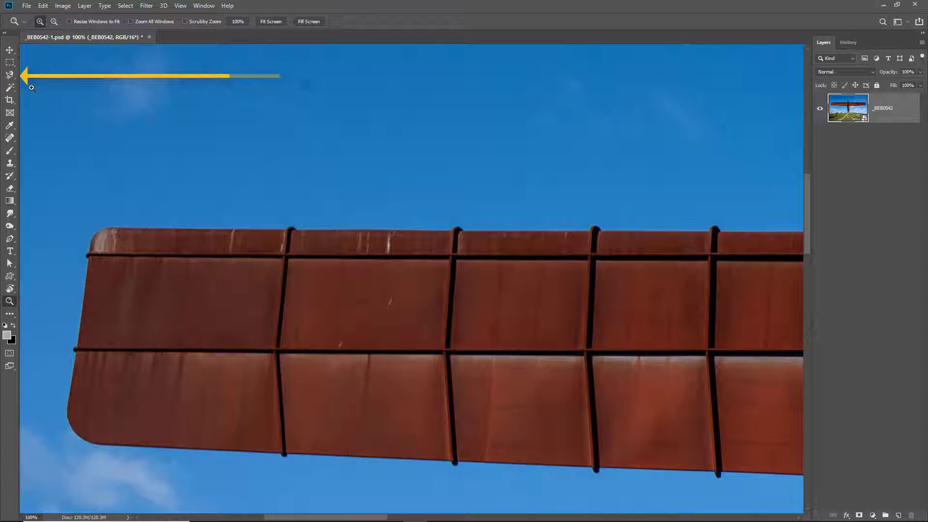
{"action": "left_click", "coordinate": [10, 75]}
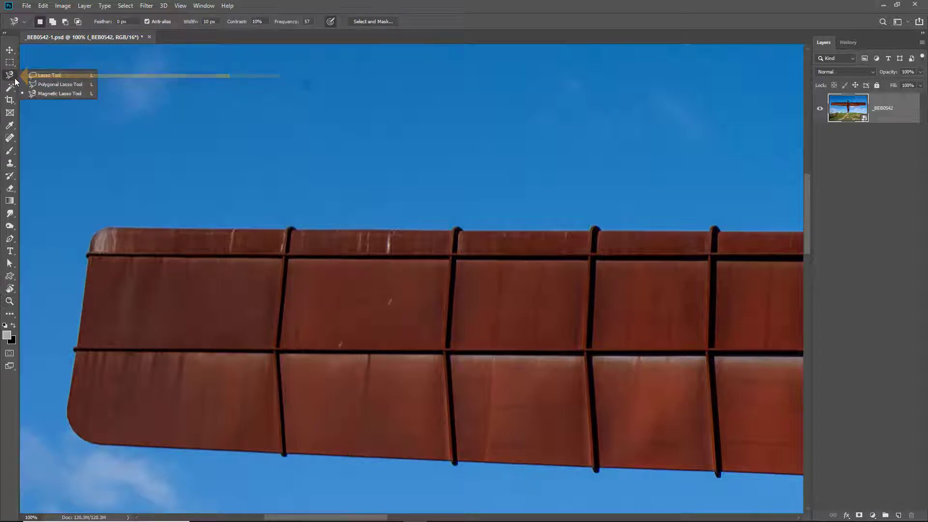
{"action": "left_click", "coordinate": [35, 94]}
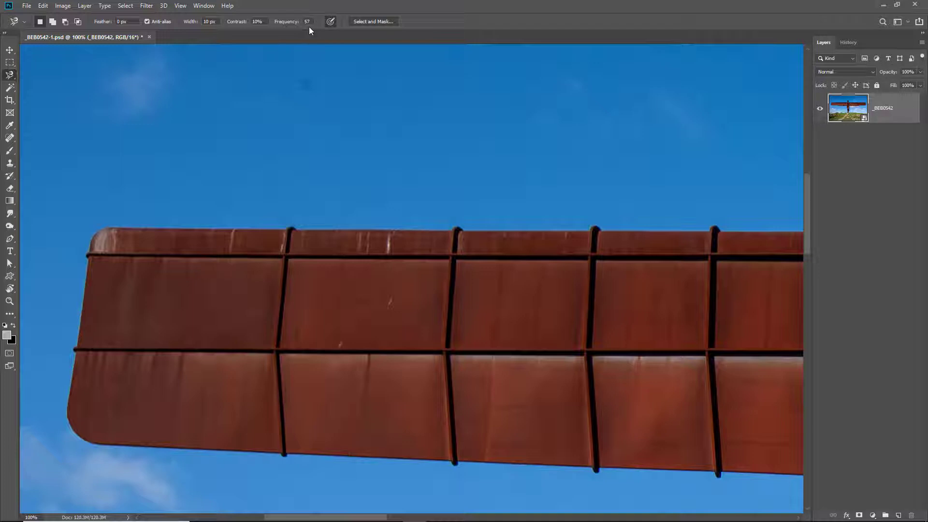
{"action": "left_click", "coordinate": [131, 228]}
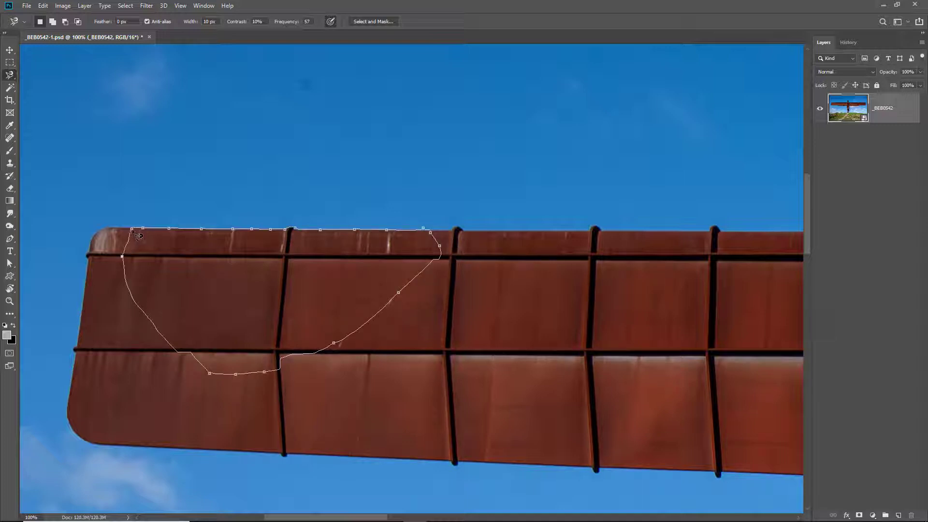
{"action": "left_click", "coordinate": [134, 232]}
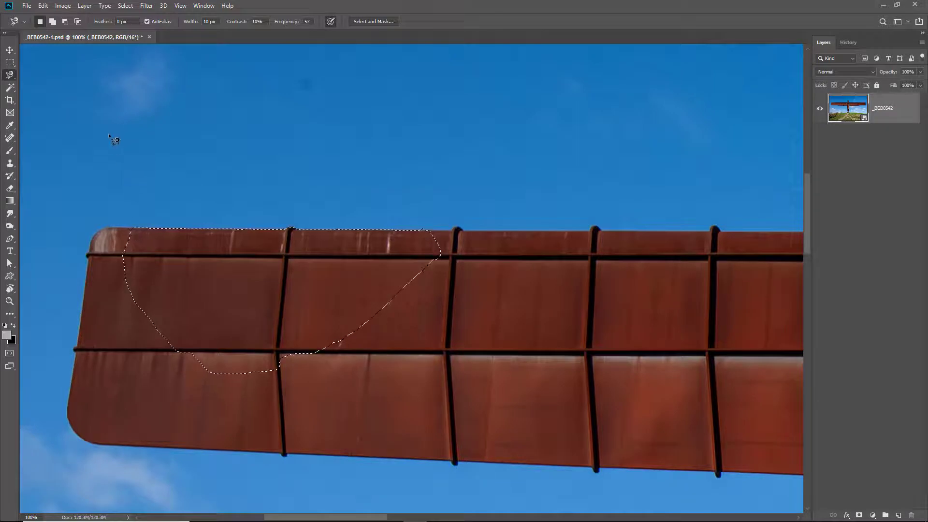
Add an overlapping Magnetic Lasso area to the selection, continuing along the wing's top edge to just past the third rib
{"action": "left_click", "coordinate": [51, 21]}
{"action": "left_click", "coordinate": [404, 248]}
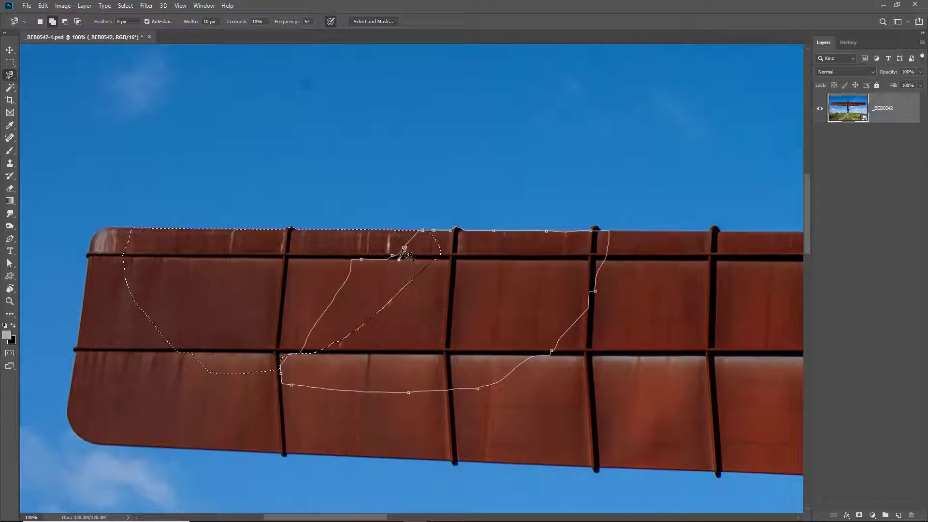
{"action": "left_click", "coordinate": [405, 252]}
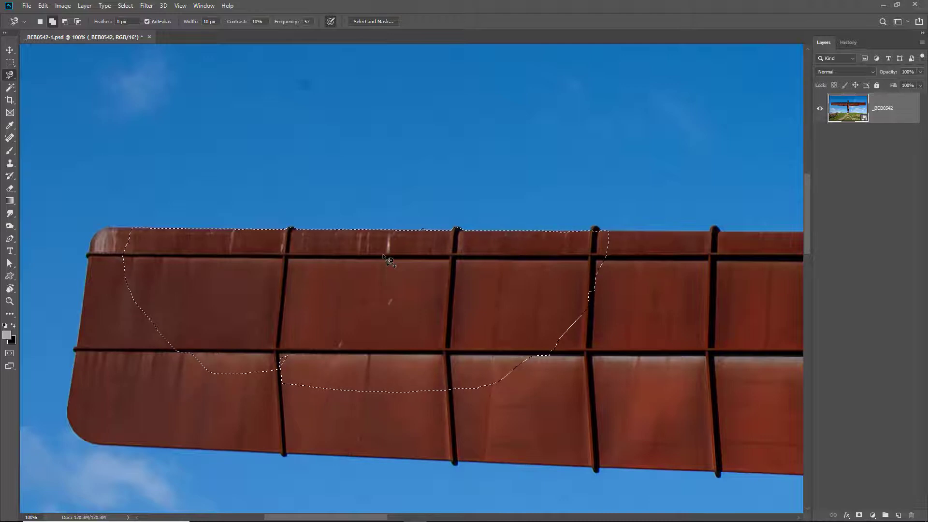
Replace the selection with one traced along the left wing's top edge nearly to the shoulder, using the Magnetic Lasso at frequency 100
{"action": "key", "text": "ctrl+d"}
{"action": "left_click", "coordinate": [284, 22]}
{"action": "key", "text": "Return"}
{"action": "left_click", "coordinate": [117, 228]}
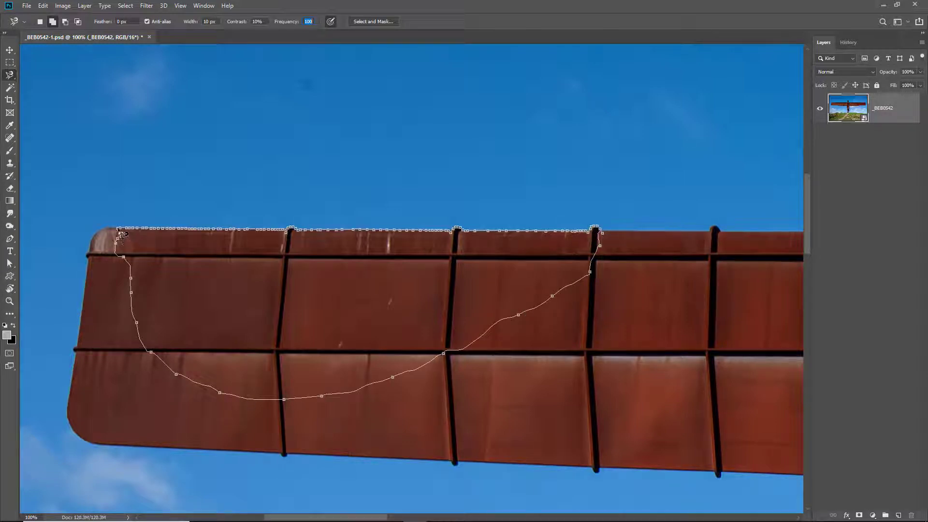
{"action": "double_click", "coordinate": [124, 253]}
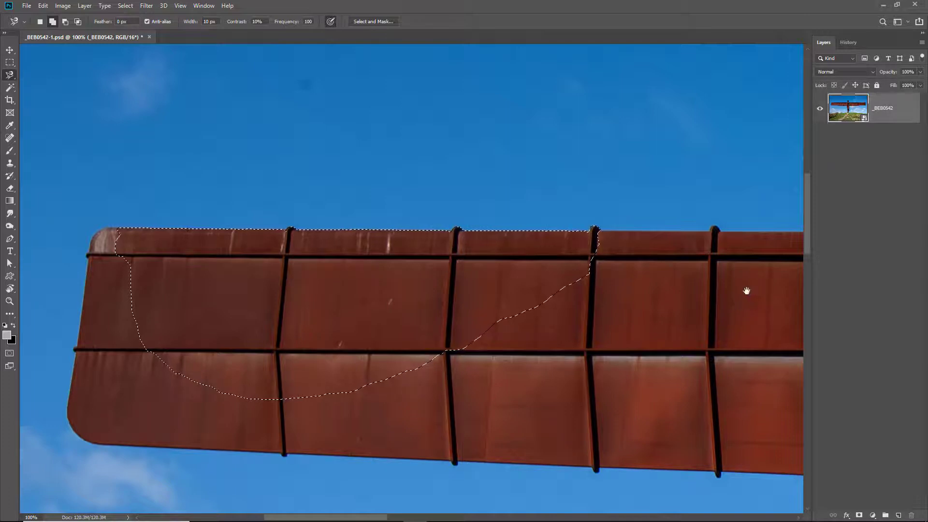
{"action": "left_click_drag", "start_coordinate": [753, 304], "coordinate": [225, 302]}
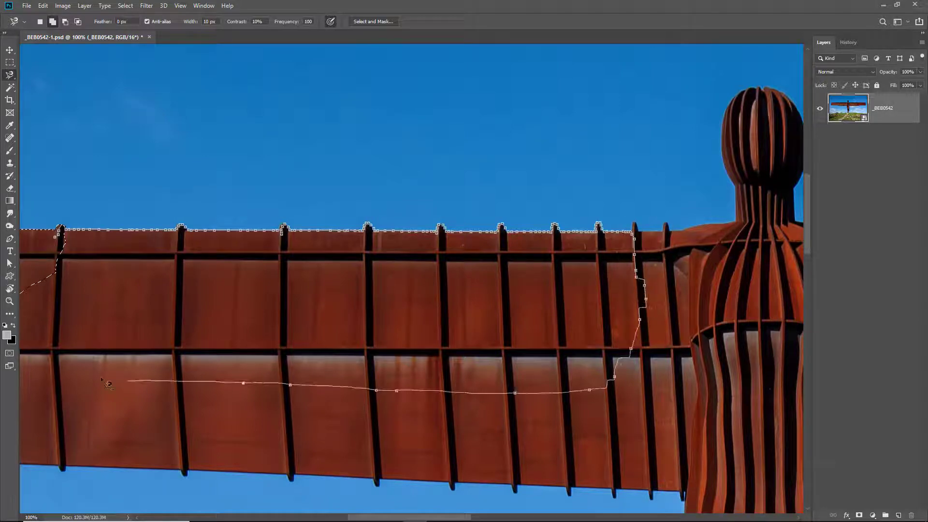
{"action": "left_click", "coordinate": [61, 242]}
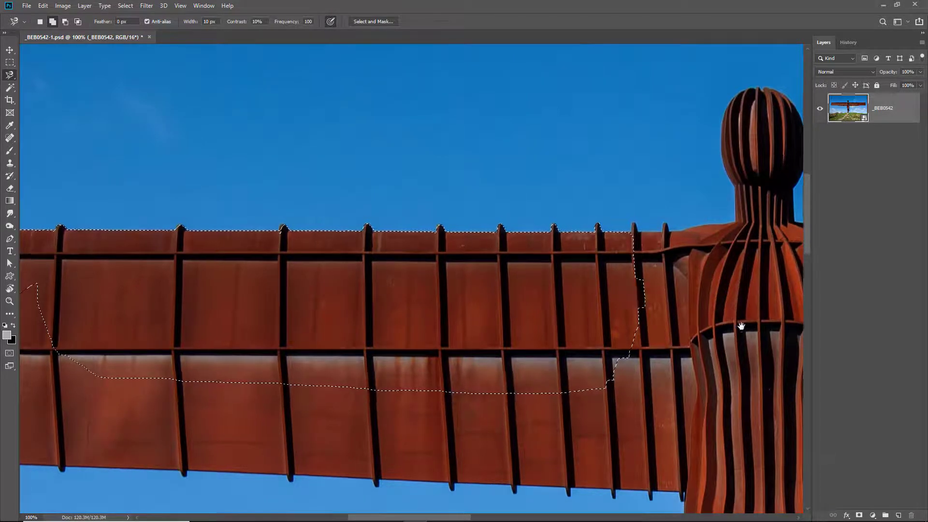
Rotate the canvas view around the statue's head to -21° and reset it to 0°
{"action": "left_click_drag", "start_coordinate": [742, 326], "coordinate": [338, 334]}
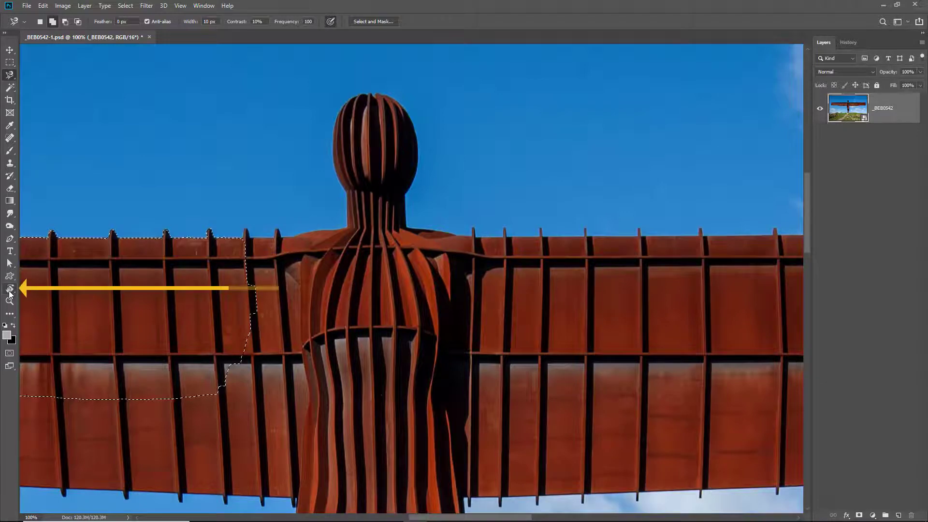
{"action": "key", "text": "r"}
{"action": "left_click_drag", "start_coordinate": [198, 172], "coordinate": [216, 262]}
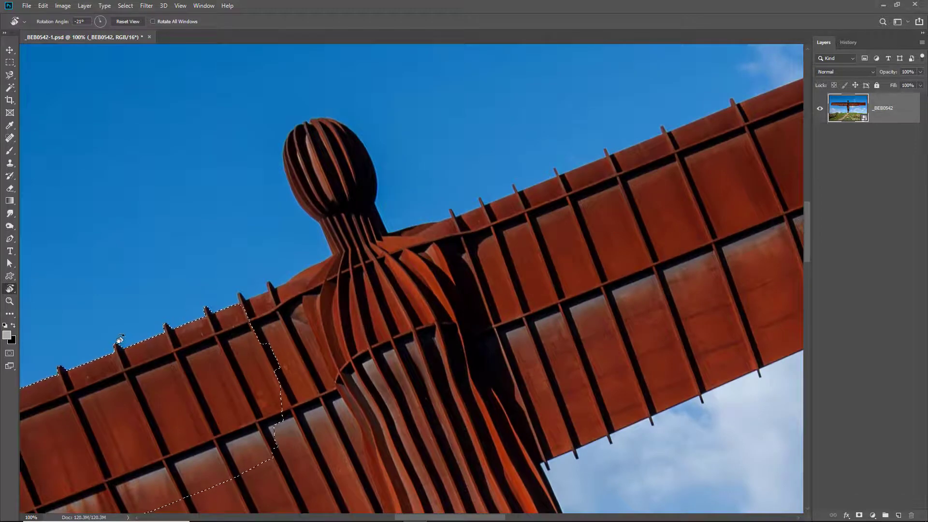
{"action": "double_click", "coordinate": [11, 289]}
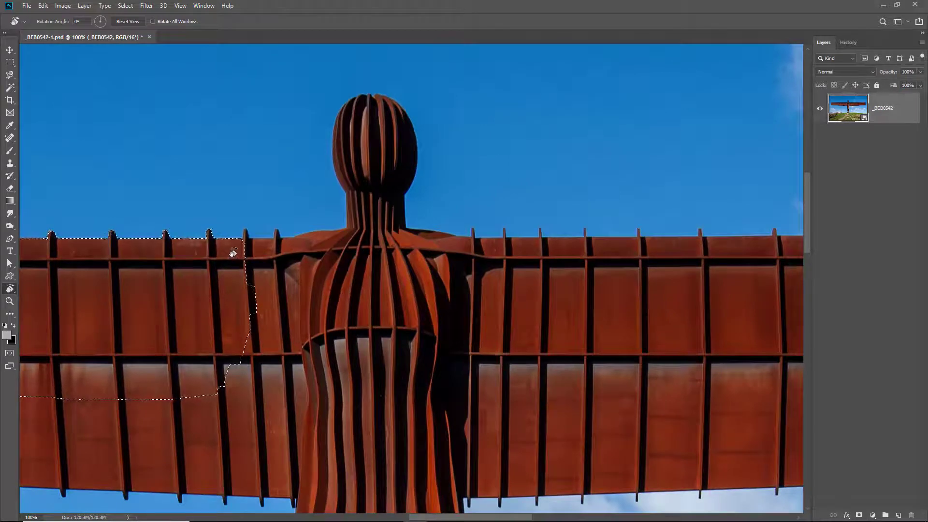
Extend the Magnetic Lasso selection around the statue's shoulders and head to the third rib of the right wing
{"action": "left_click", "coordinate": [10, 75]}
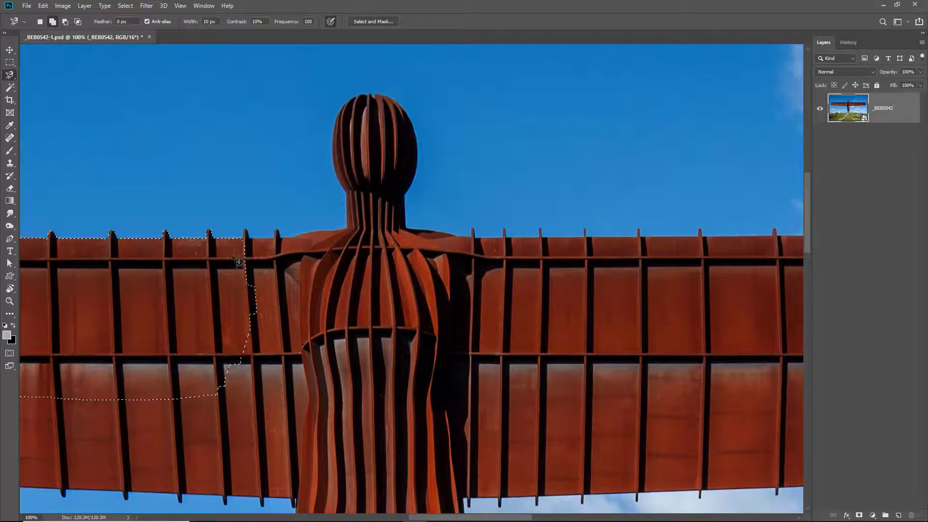
{"action": "left_click", "coordinate": [228, 247]}
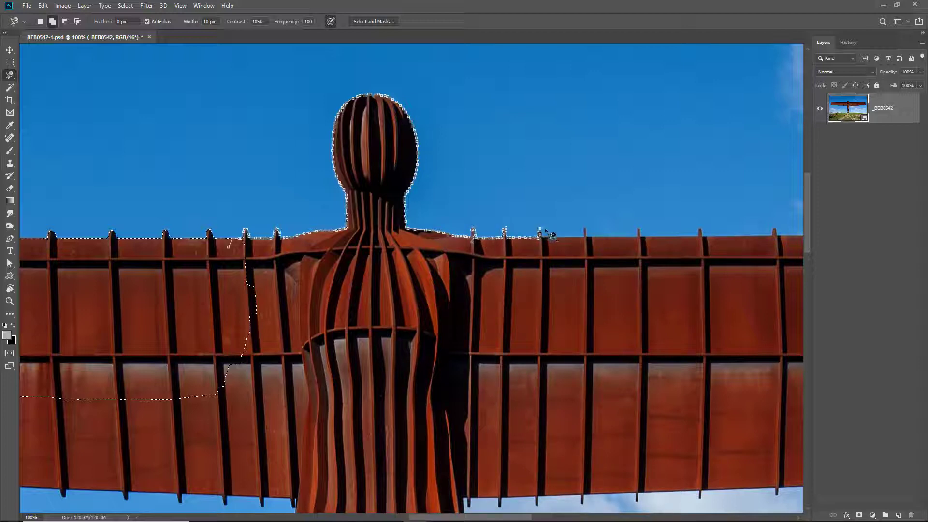
{"action": "left_click", "coordinate": [236, 255]}
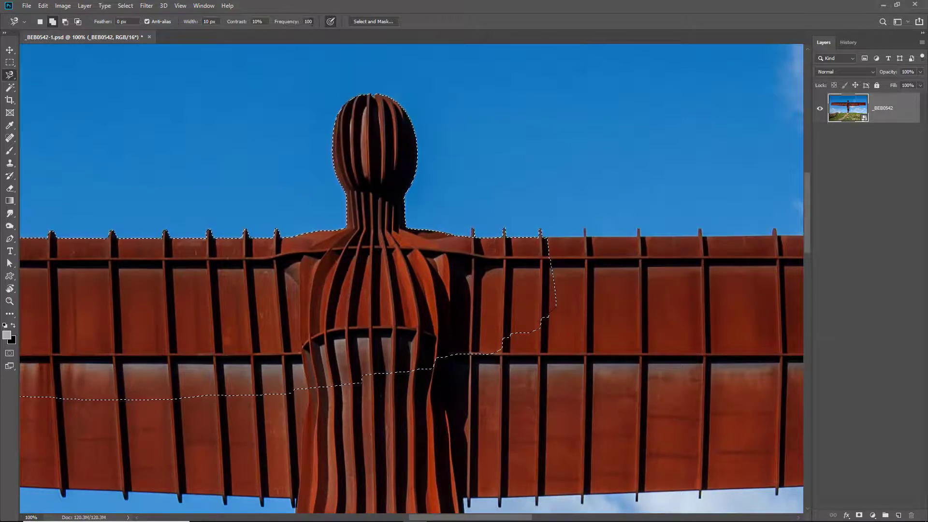
Extend the selection over three more ribs of the right wing, using frequency 57 and manual anchor points on the rib tips
{"action": "type", "text": "57"}
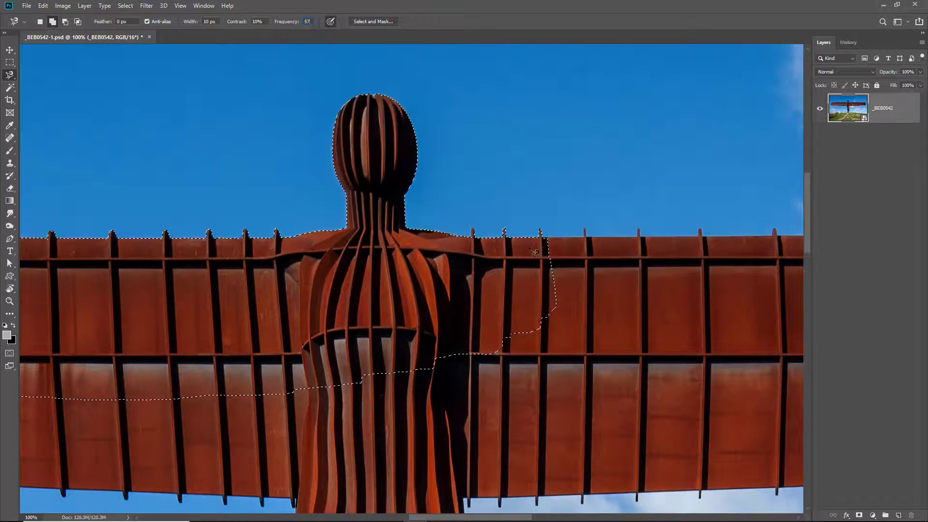
{"action": "left_click", "coordinate": [536, 246]}
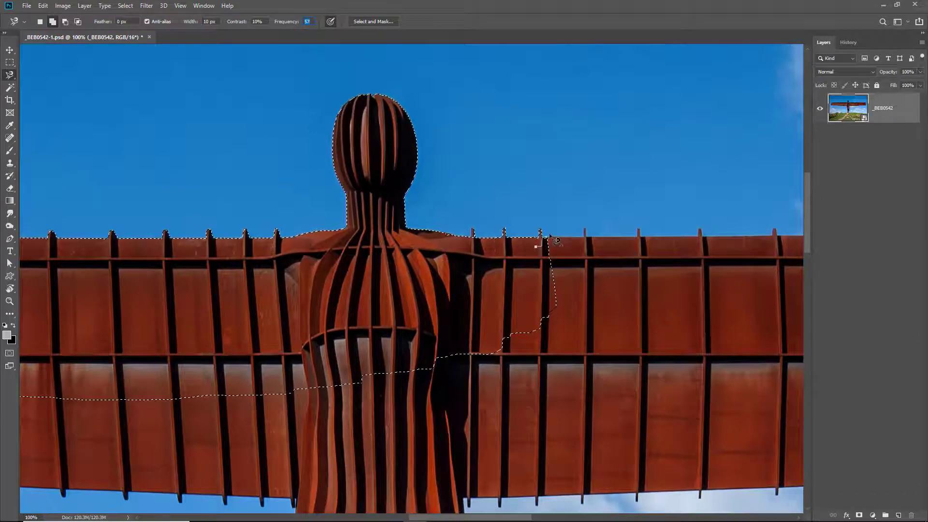
{"action": "left_click", "coordinate": [584, 230]}
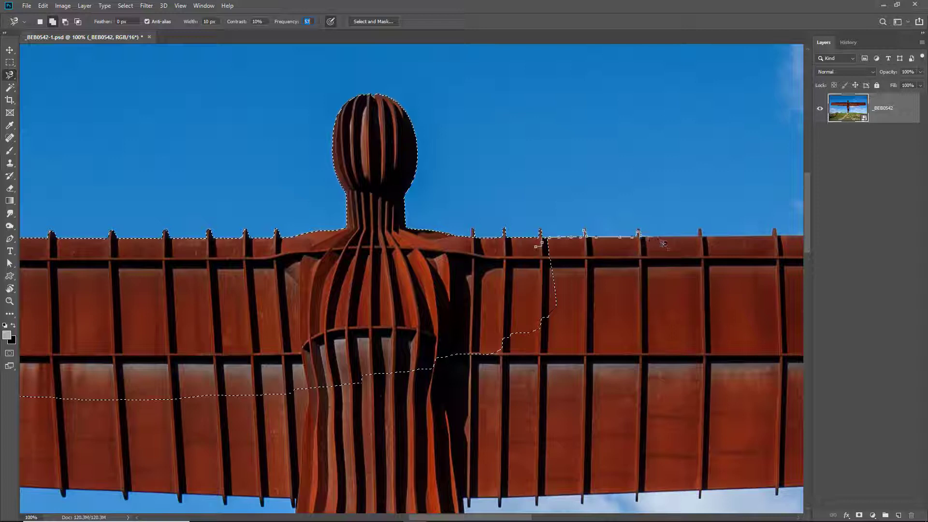
{"action": "left_click", "coordinate": [701, 230]}
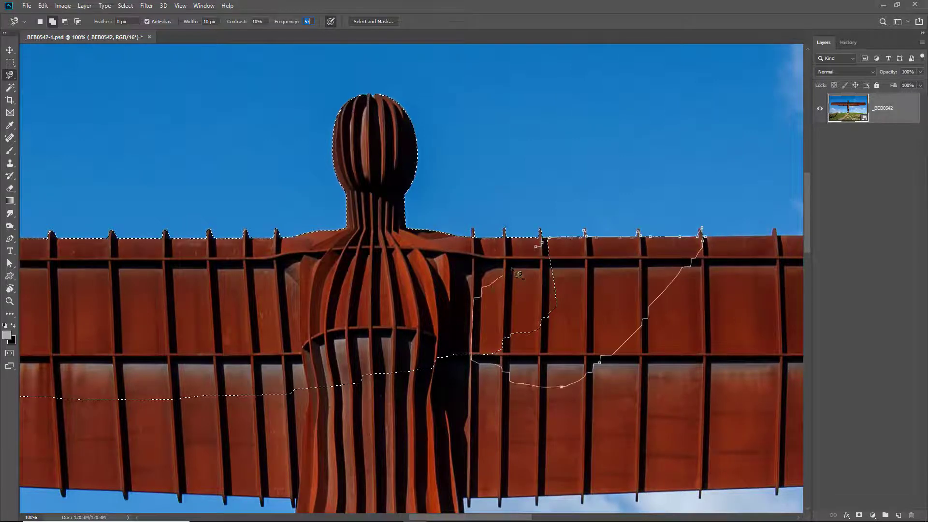
{"action": "double_click", "coordinate": [538, 247]}
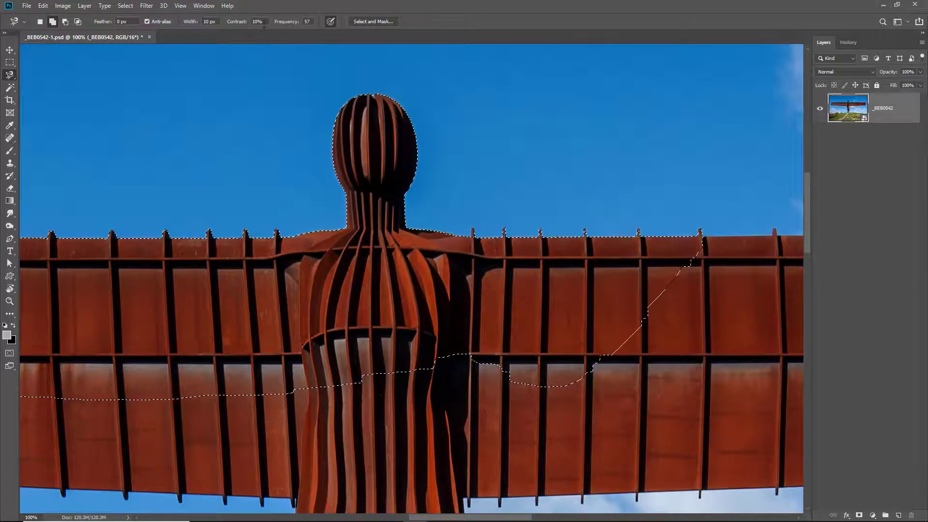
Set the Magnetic Lasso frequency to 100 and extend the selection farther along the right wing's top edge
{"action": "key", "text": "Tab"}
{"action": "type", "text": "120"}
{"action": "key", "text": "Return"}
{"action": "left_click", "coordinate": [447, 198]}
{"action": "left_click_drag", "start_coordinate": [590, 303], "coordinate": [228, 279]}
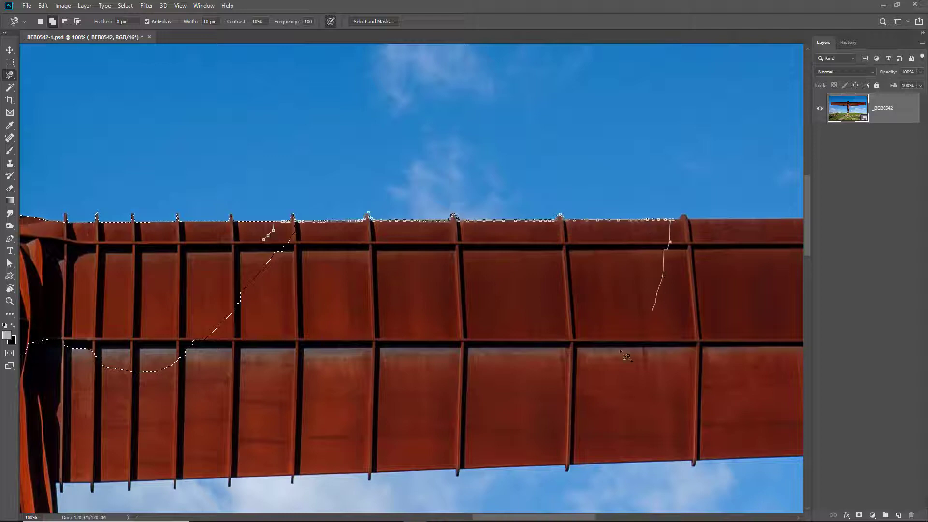
{"action": "left_click", "coordinate": [270, 245]}
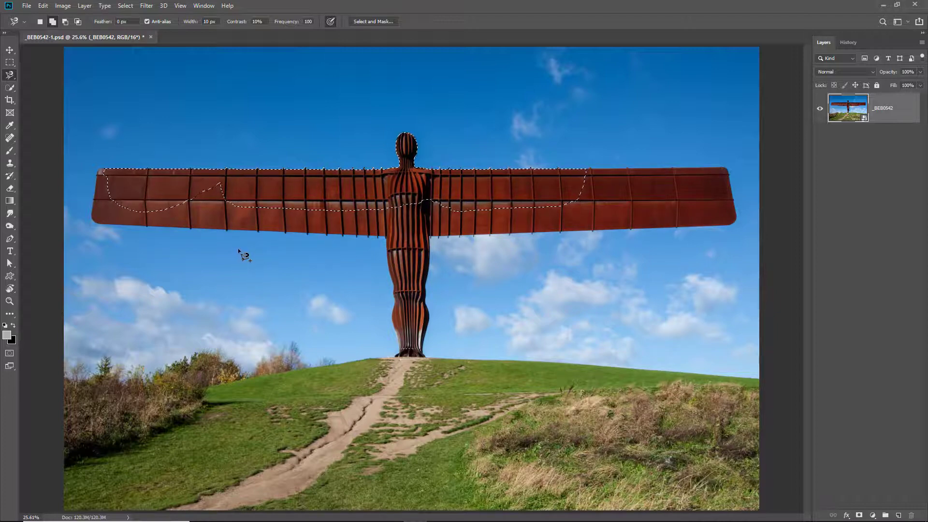
Clear the current selection and outline the whole foreground with the Polygonal Lasso, passing under the statue's feet and around the image's lower corners
{"action": "key", "text": "ctrl+d"}
{"action": "right_click", "coordinate": [12, 79]}
{"action": "left_click", "coordinate": [31, 83]}
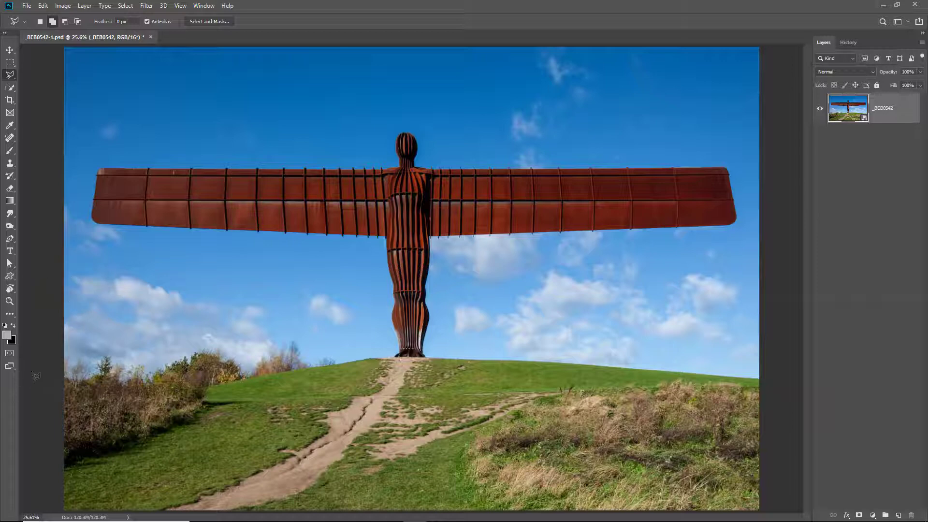
{"action": "left_click", "coordinate": [38, 271]}
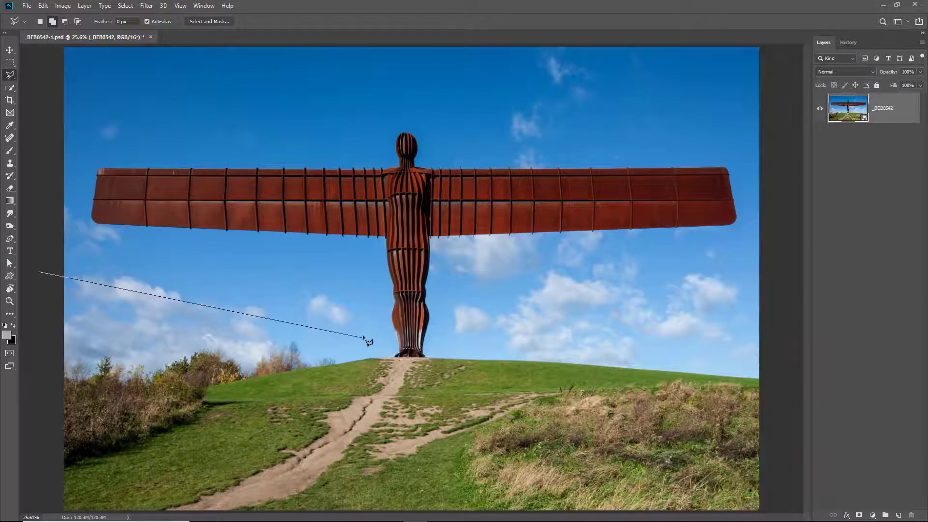
{"action": "left_click", "coordinate": [364, 334]}
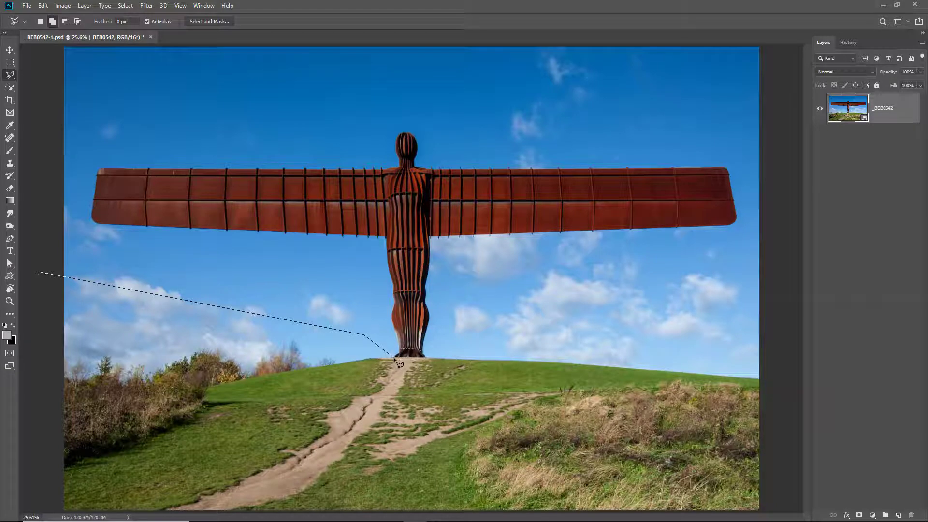
{"action": "left_click", "coordinate": [393, 357]}
{"action": "left_click", "coordinate": [425, 357]}
{"action": "left_click", "coordinate": [498, 323]}
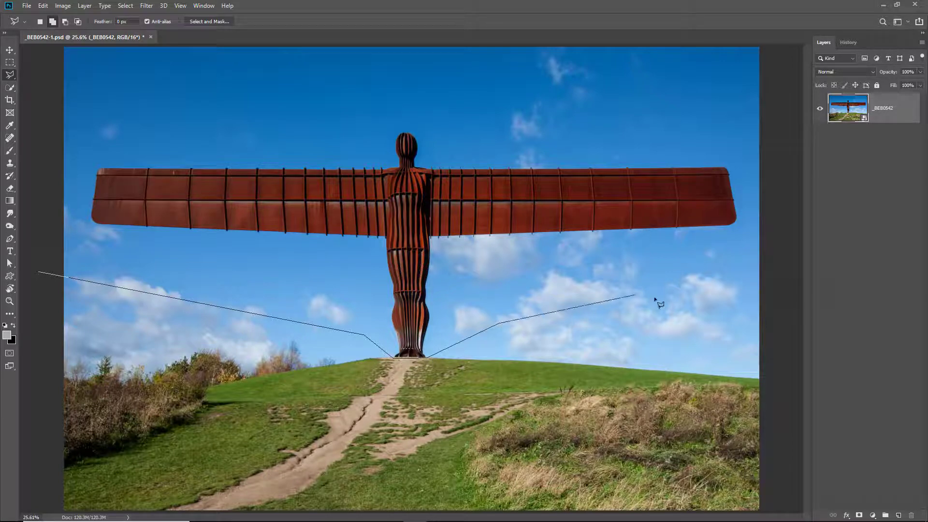
{"action": "left_click", "coordinate": [772, 319]}
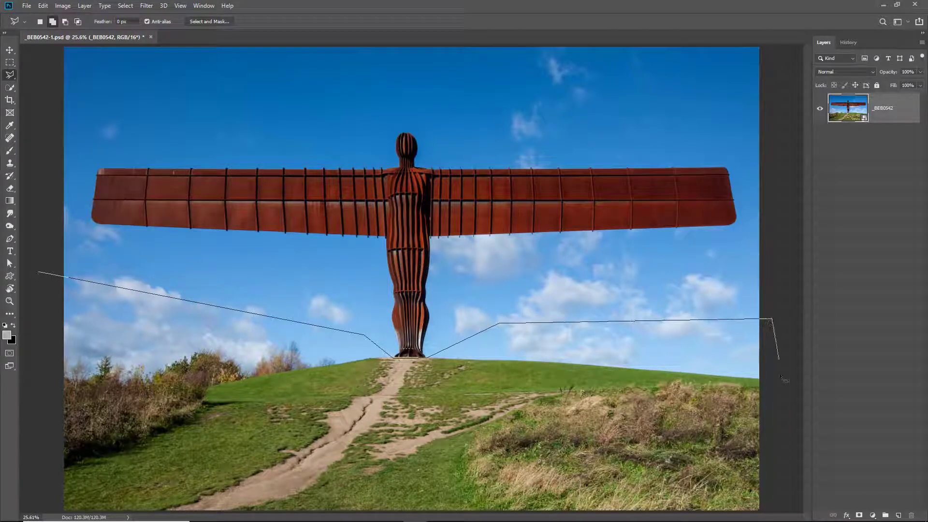
{"action": "left_click", "coordinate": [768, 510]}
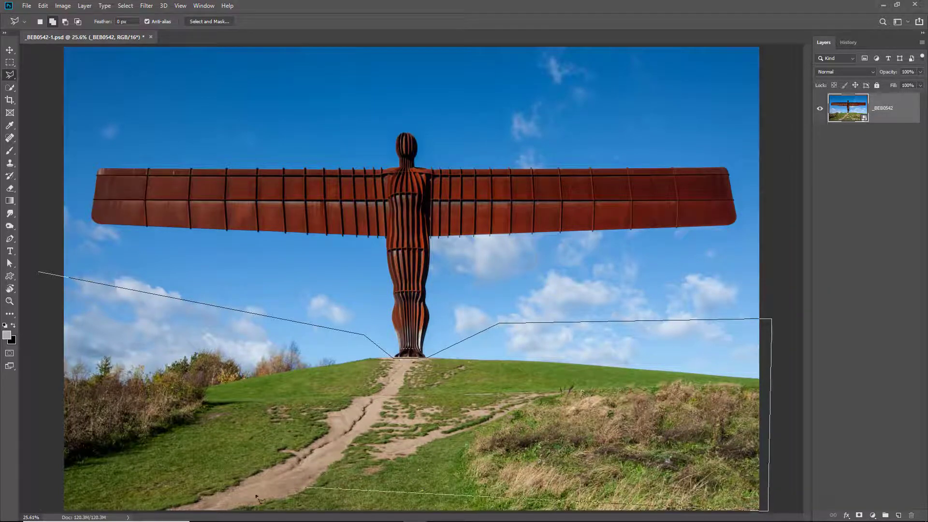
{"action": "left_click", "coordinate": [30, 510]}
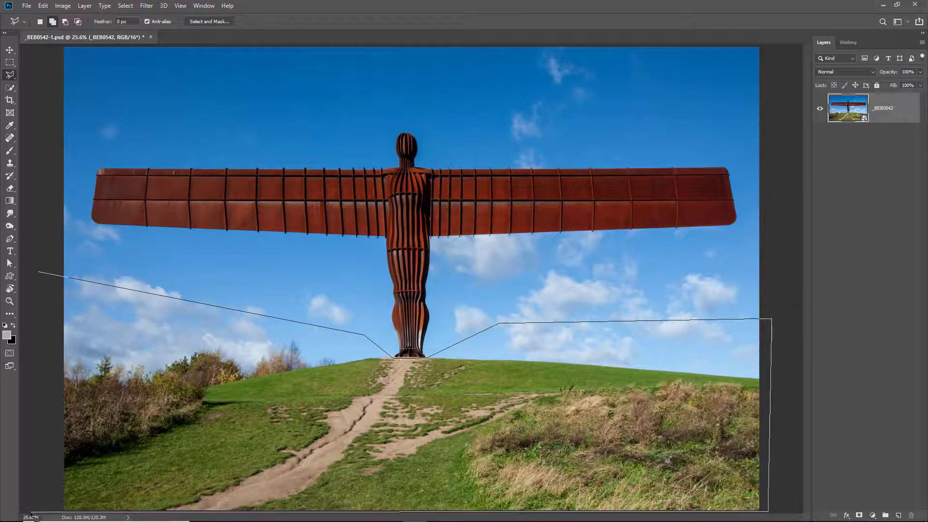
{"action": "left_click", "coordinate": [39, 274]}
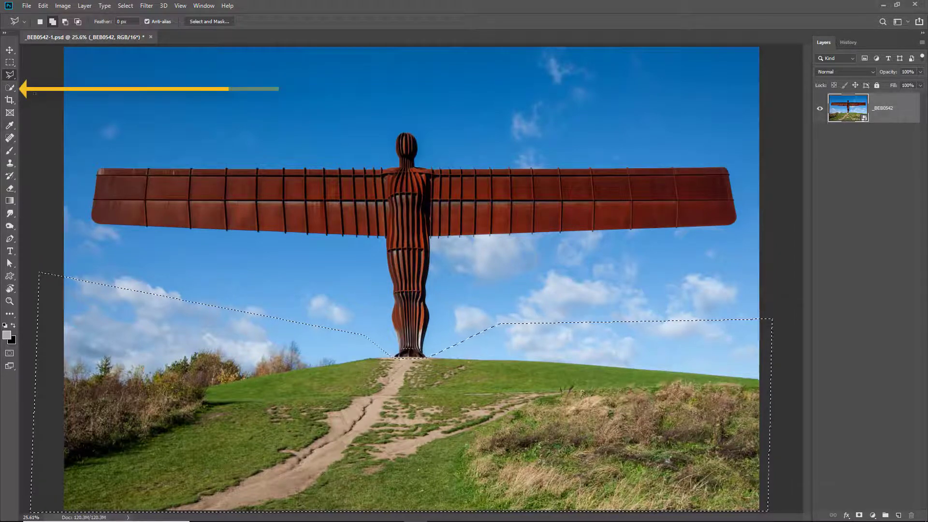
Add the rest of the sky, including the clouds on both sides of the statue, to the selection with the Magic Wand
{"action": "left_click", "coordinate": [15, 89]}
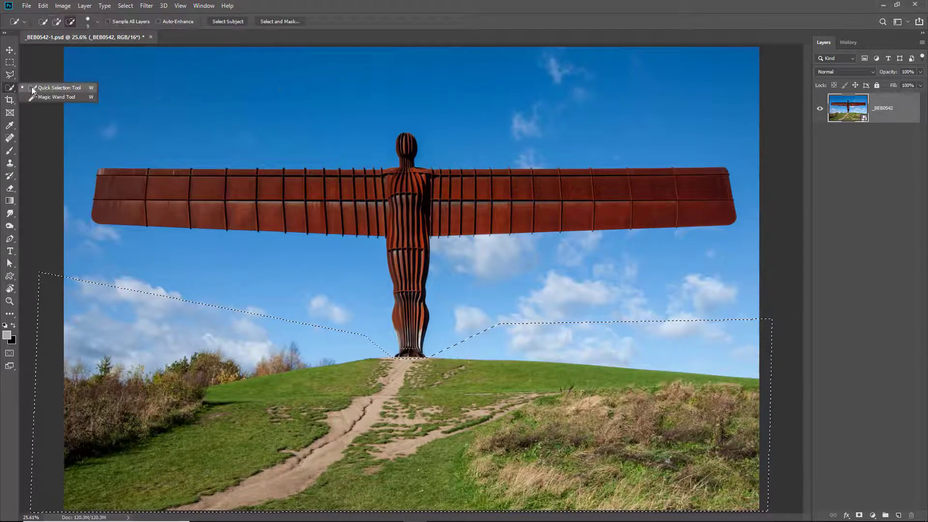
{"action": "left_click", "coordinate": [48, 95]}
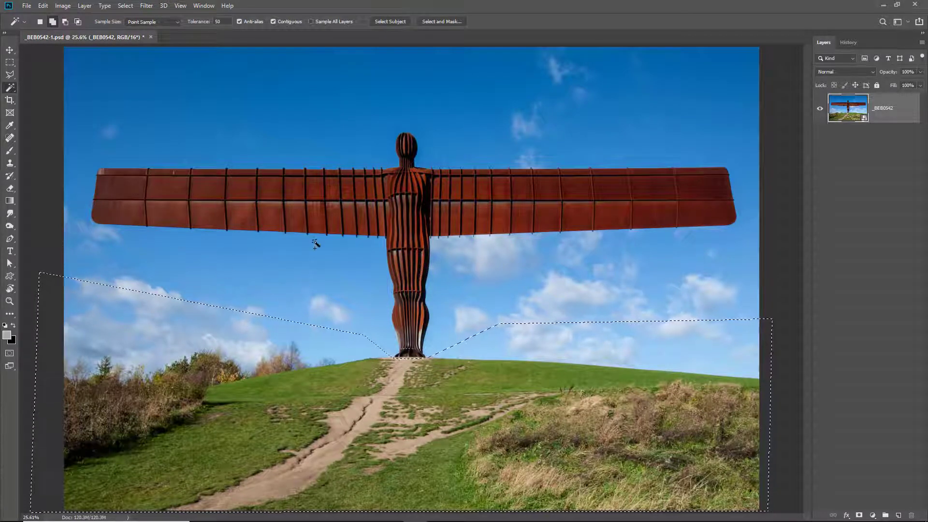
{"action": "left_click", "coordinate": [353, 141]}
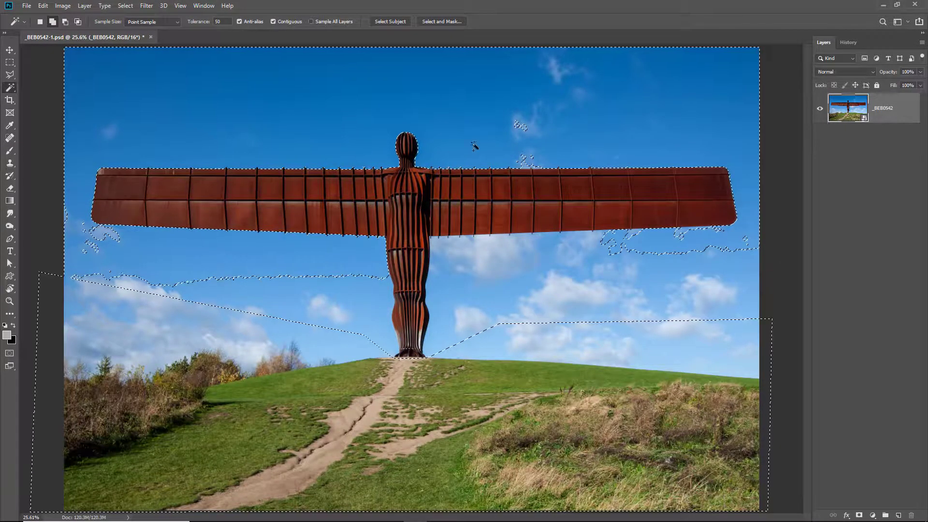
{"action": "left_click", "coordinate": [528, 300]}
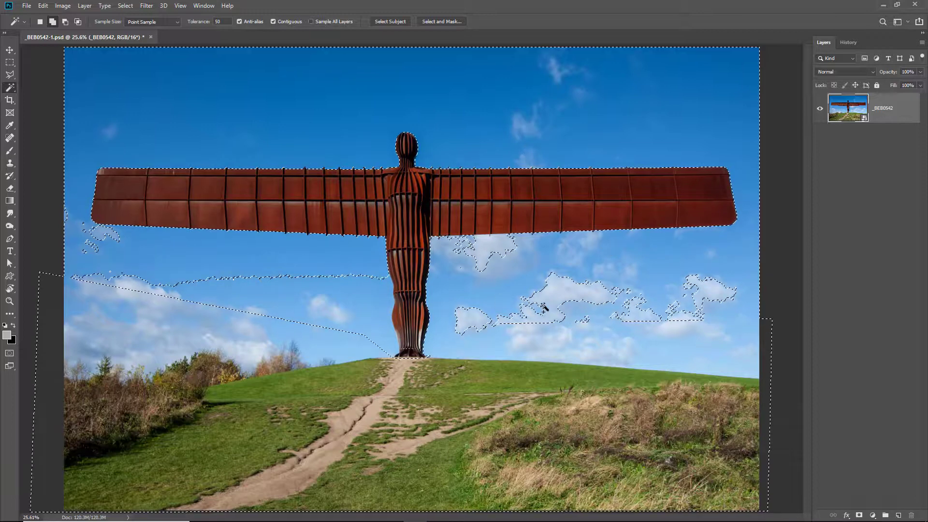
{"action": "left_click", "coordinate": [495, 253]}
{"action": "key", "text": "ctrl+z"}
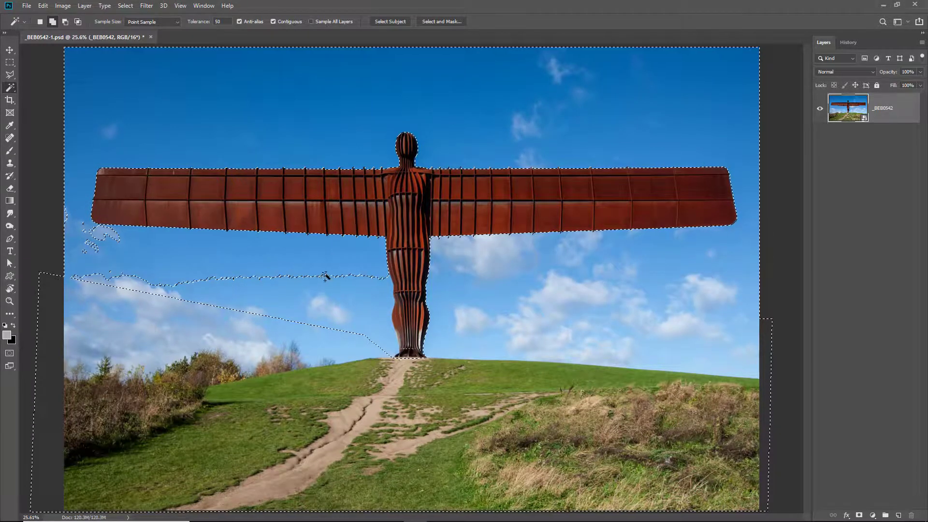
{"action": "left_click", "coordinate": [215, 296]}
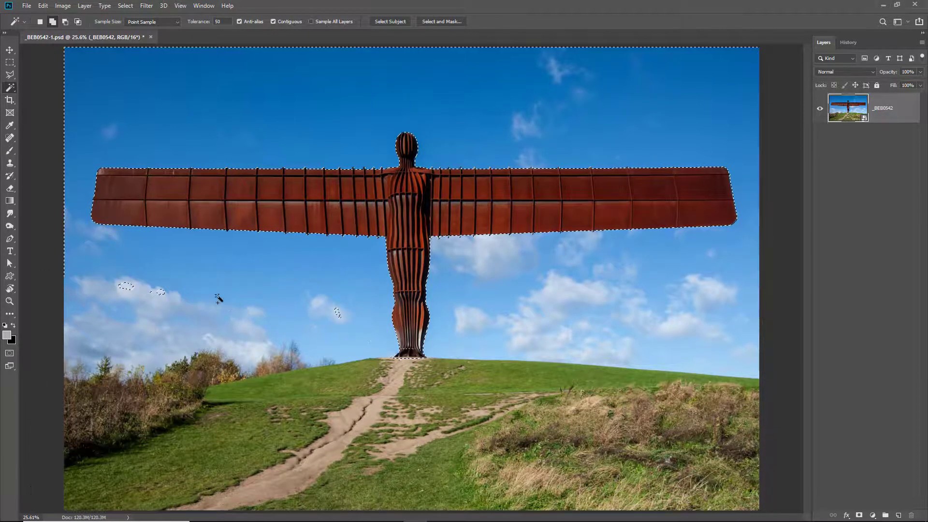
{"action": "left_click", "coordinate": [154, 295]}
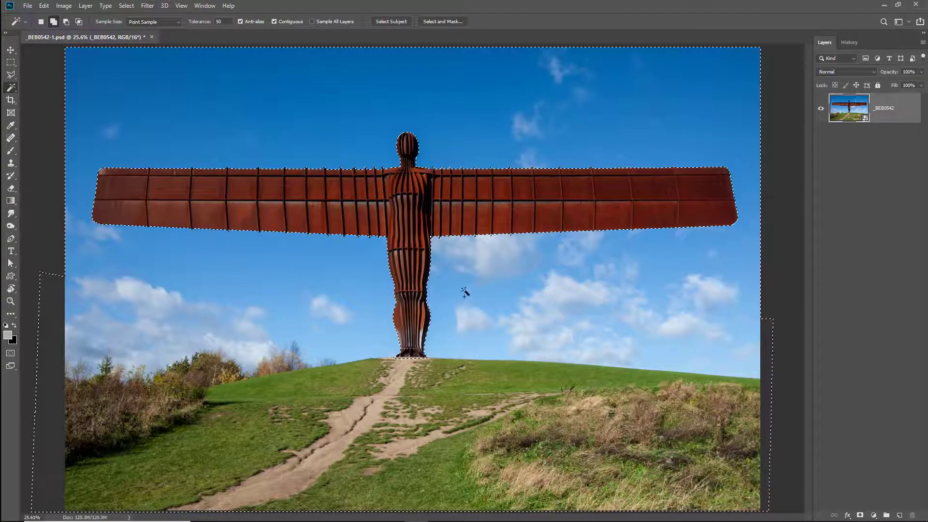
Open the selection in Select and Mask, preview it with the On Black view and invert it to isolate the statue
{"action": "left_click", "coordinate": [440, 21]}
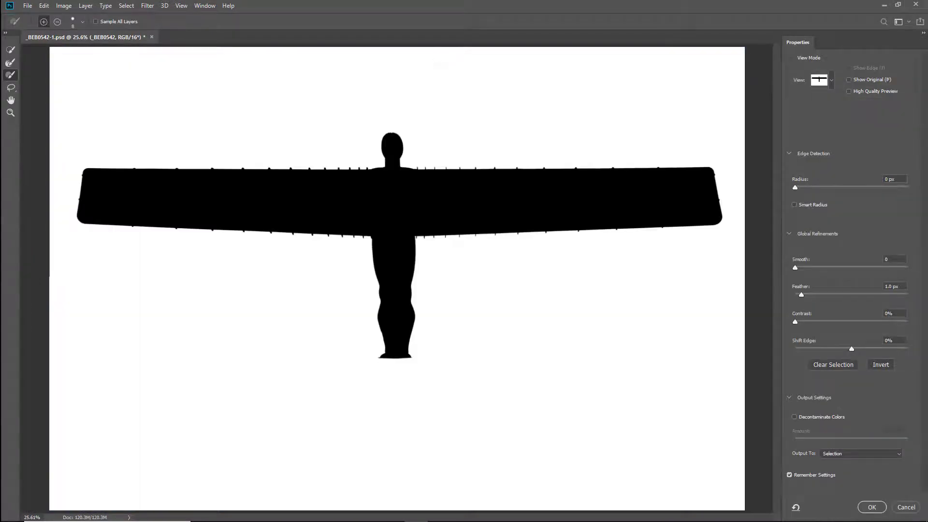
{"action": "left_click", "coordinate": [831, 81]}
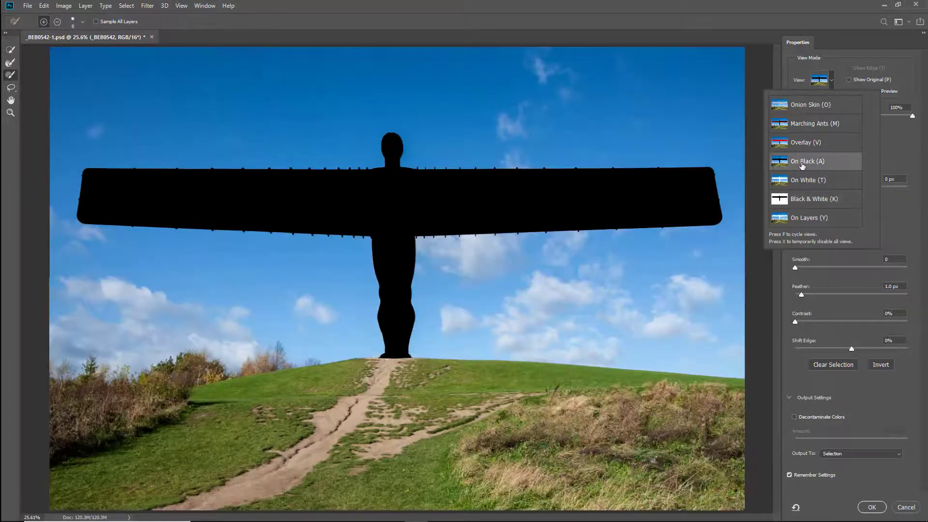
{"action": "left_click", "coordinate": [894, 155]}
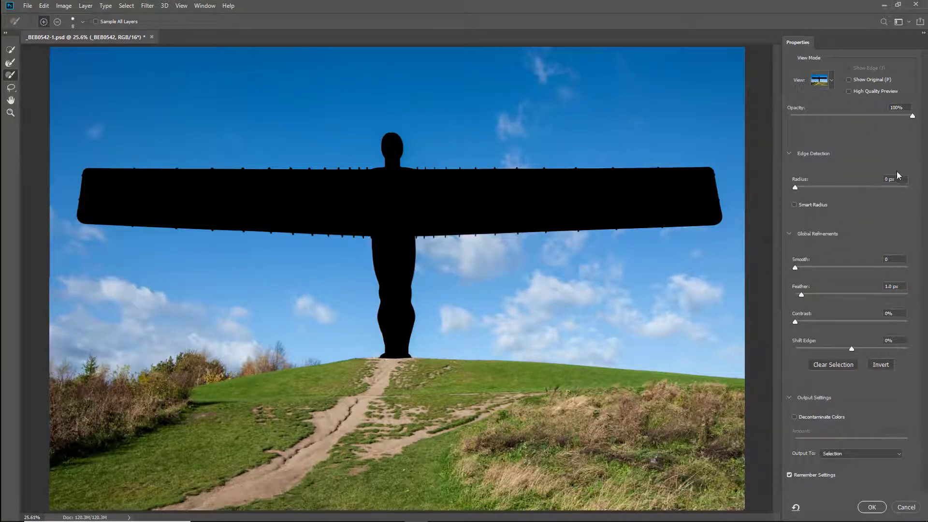
{"action": "left_click", "coordinate": [881, 365]}
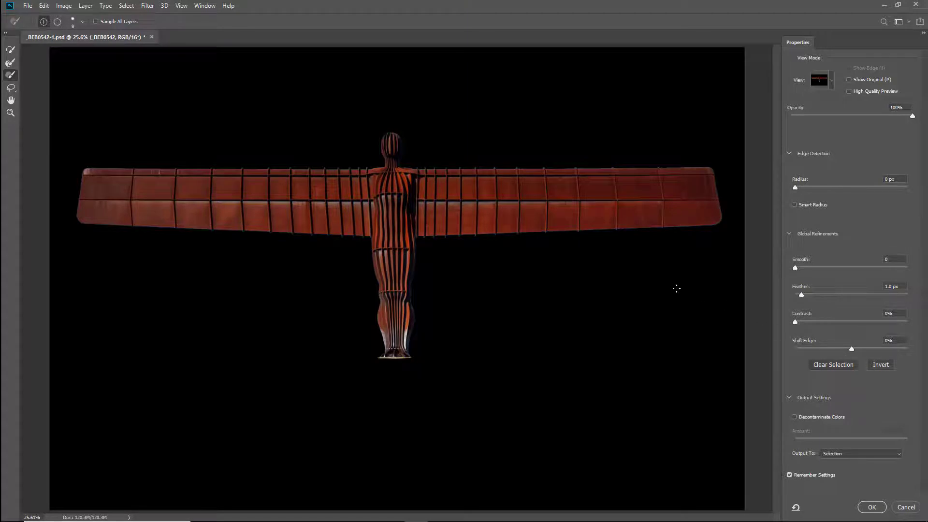
Refine the cutout's edge along the statue's wing by setting Feather to 2 px and Shift Edge to -51%
{"action": "left_click", "coordinate": [11, 113]}
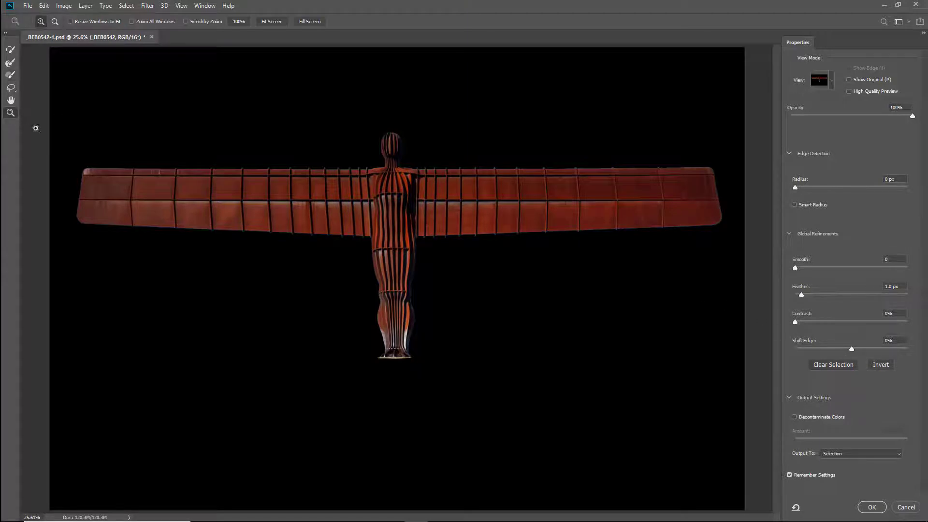
{"action": "left_click_drag", "start_coordinate": [514, 132], "coordinate": [714, 294]}
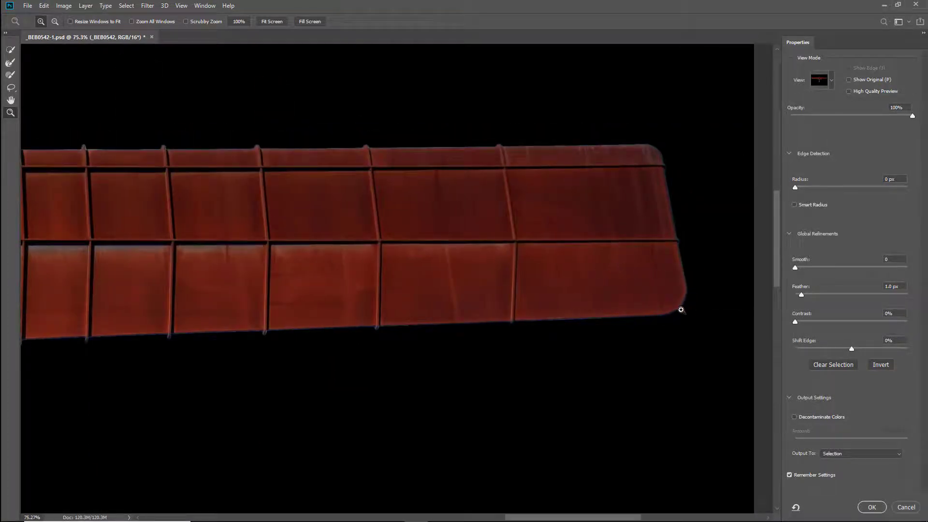
{"action": "left_click", "coordinate": [671, 309]}
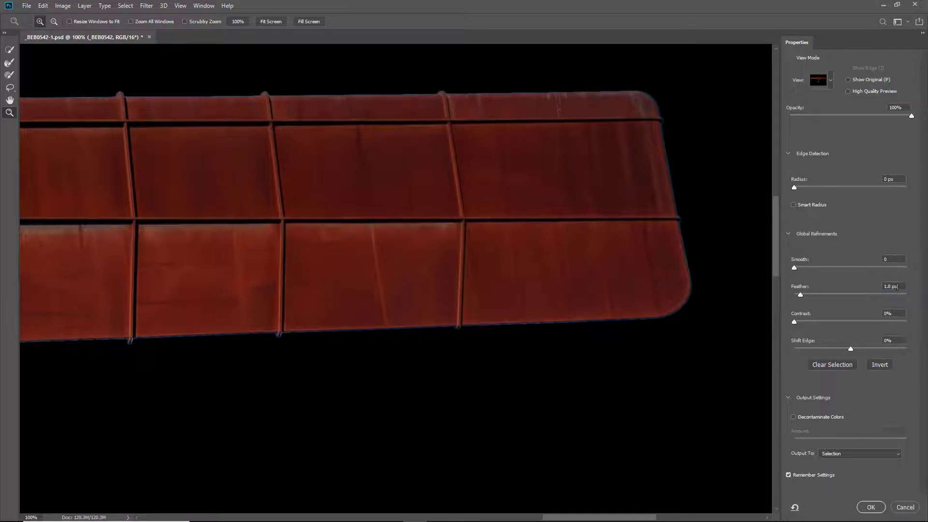
{"action": "left_click", "coordinate": [897, 287]}
{"action": "type", "text": "2"}
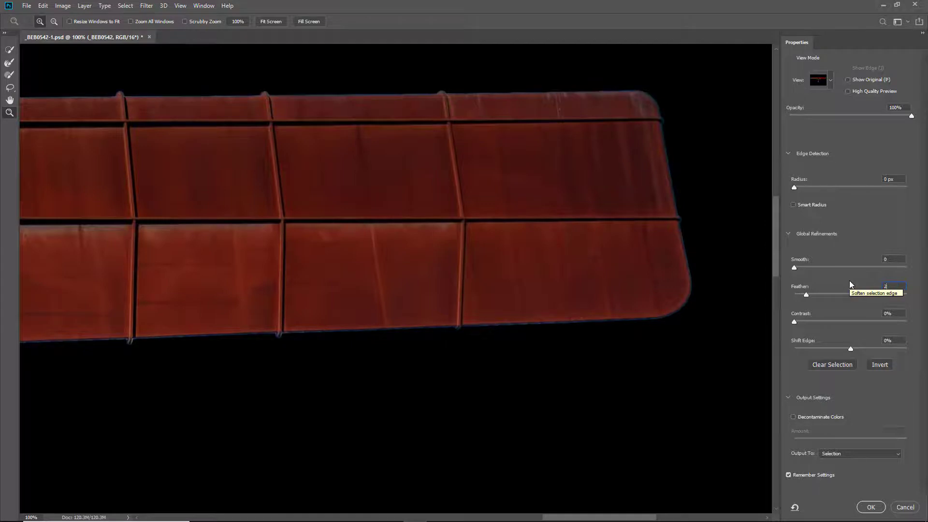
{"action": "key", "text": "Return"}
{"action": "left_click", "coordinate": [835, 349]}
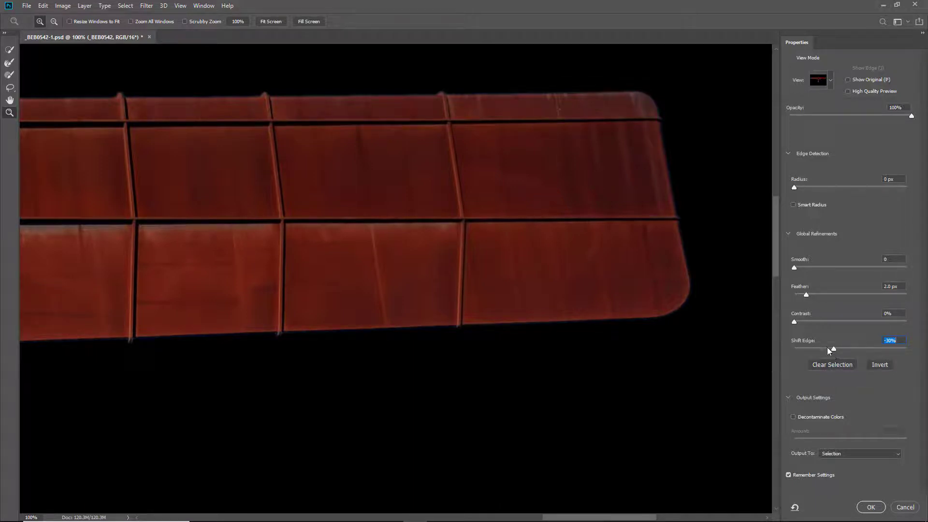
{"action": "left_click_drag", "start_coordinate": [826, 350], "coordinate": [825, 349]}
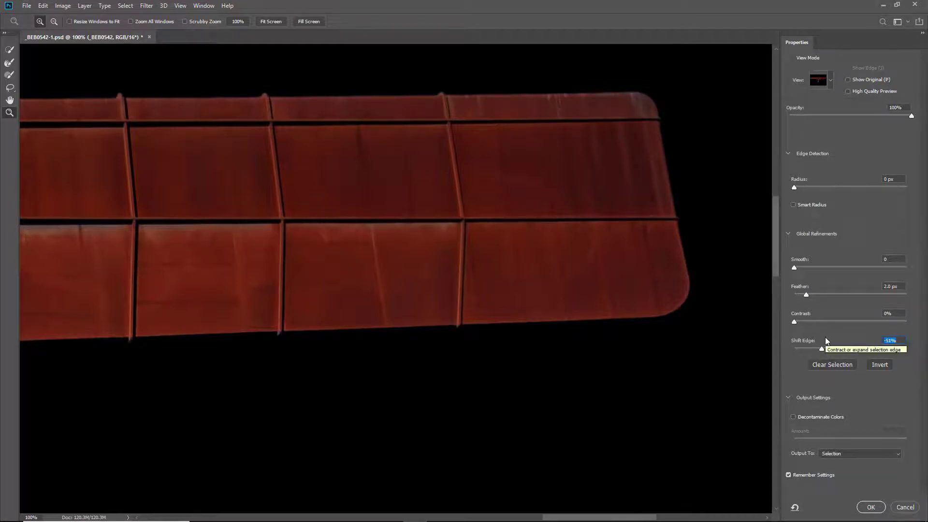
Output the refined selection as a Layer Mask on the photo layer
{"action": "key", "text": "ctrl+0"}
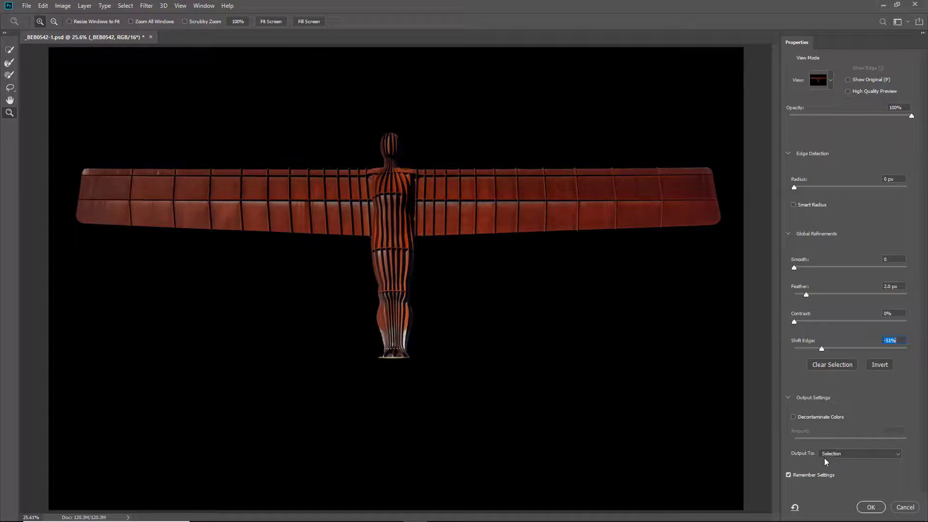
{"action": "left_click", "coordinate": [902, 454]}
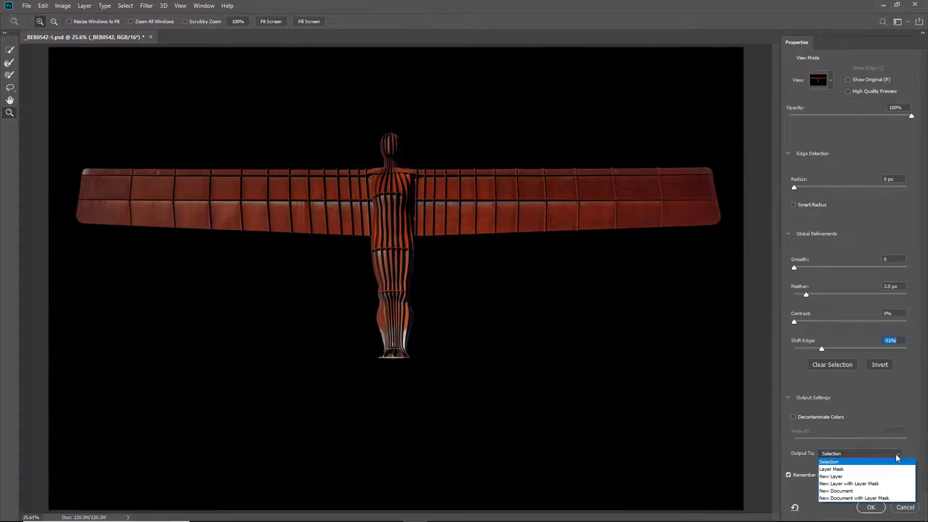
{"action": "left_click", "coordinate": [889, 470]}
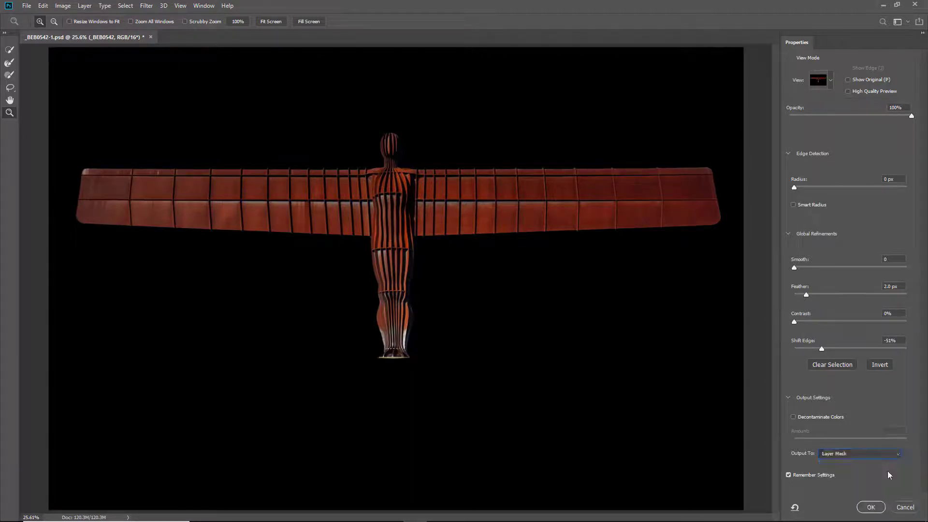
{"action": "left_click", "coordinate": [872, 507]}
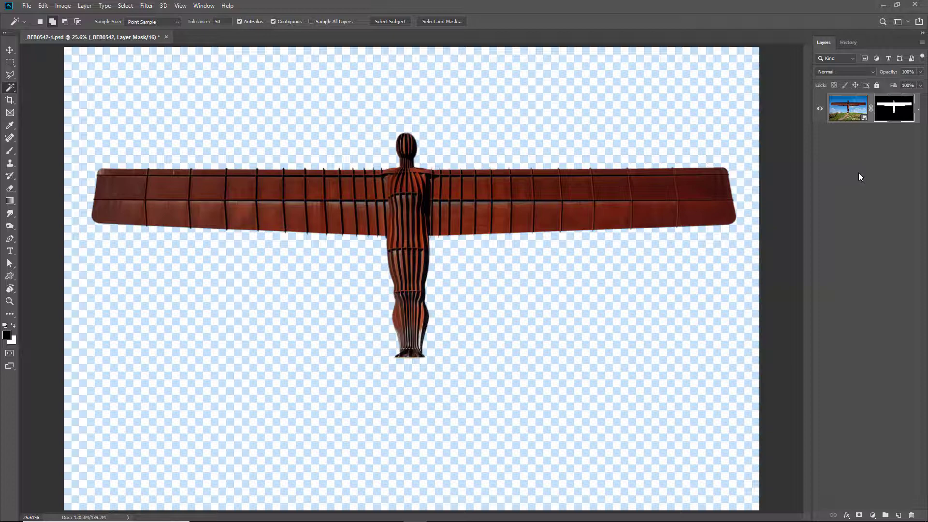
Open the photo layer's smart object in Camera Raw and set Saturation to -97
{"action": "left_click", "coordinate": [848, 110]}
{"action": "double_click", "coordinate": [848, 110]}
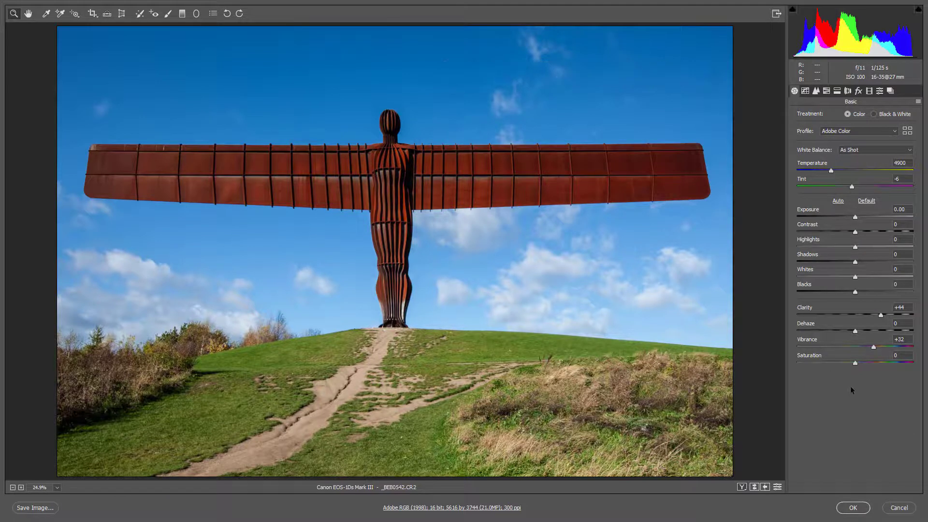
{"action": "left_click", "coordinate": [797, 365]}
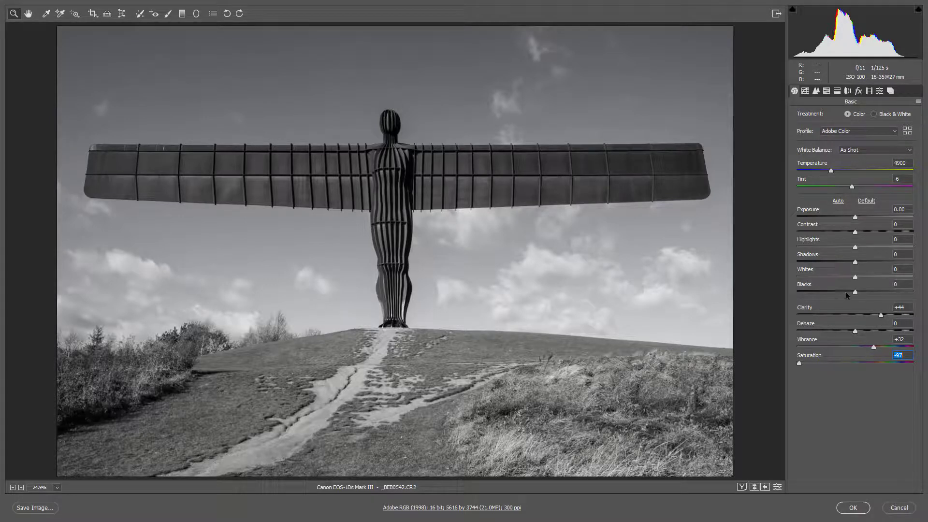
Adjust the raw photo's tones with Blacks -38, Whites +36, Contrast +35 and Exposure +0.05
{"action": "left_click_drag", "start_coordinate": [846, 292], "coordinate": [840, 292]}
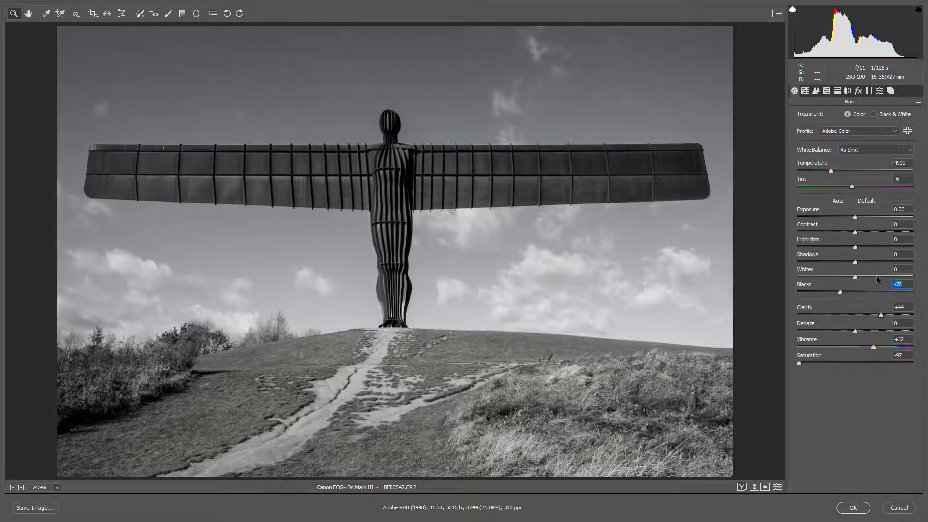
{"action": "left_click", "coordinate": [876, 277]}
{"action": "left_click", "coordinate": [832, 292]}
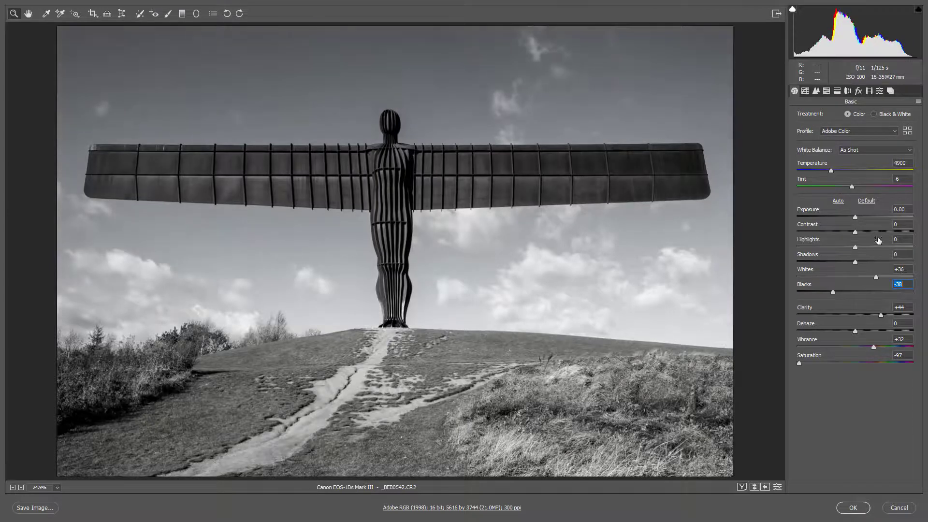
{"action": "left_click_drag", "start_coordinate": [865, 230], "coordinate": [875, 230]}
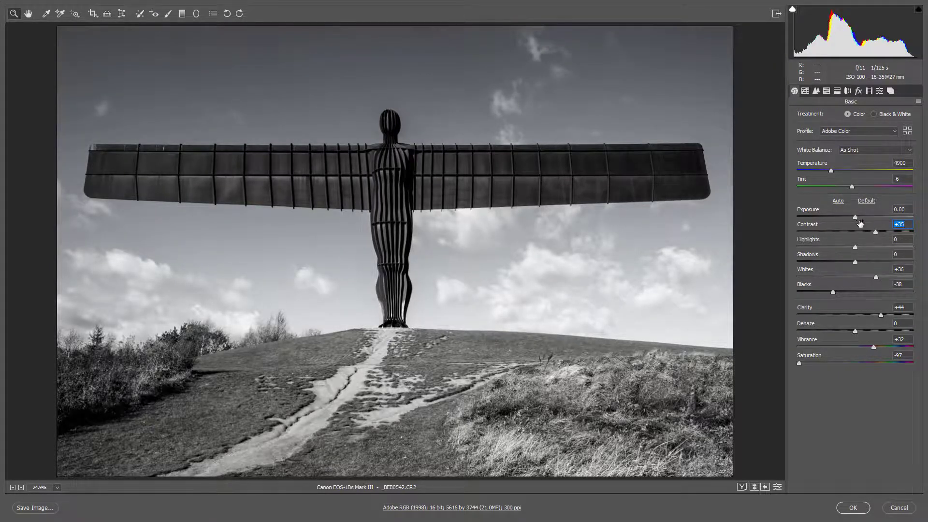
{"action": "left_click_drag", "start_coordinate": [853, 218], "coordinate": [855, 218]}
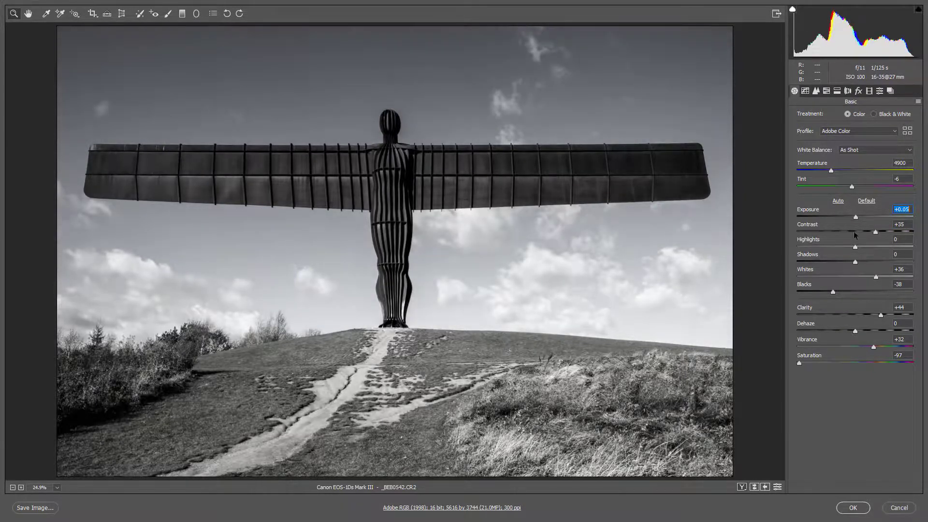
Apply the Camera Raw adjustments to the masked photo layer and check which options its layer mask offers
{"action": "left_click", "coordinate": [853, 508]}
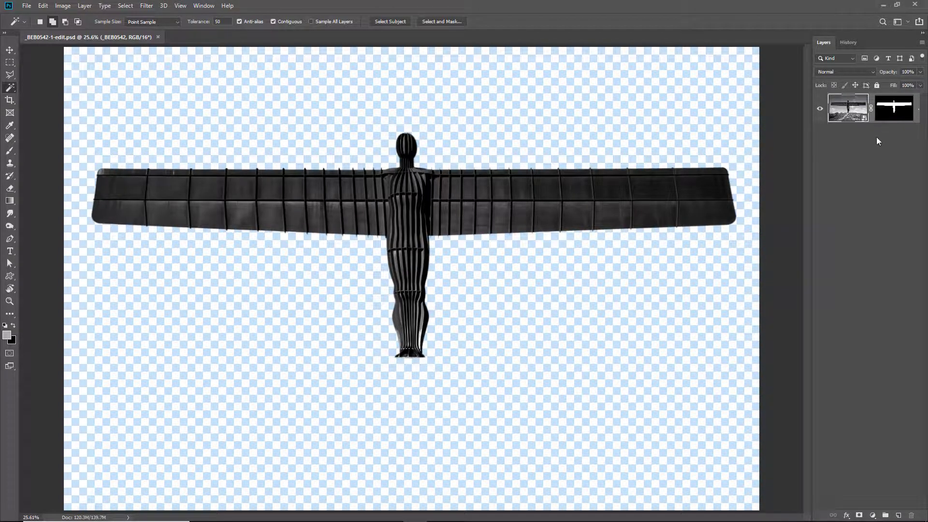
{"action": "right_click", "coordinate": [891, 107]}
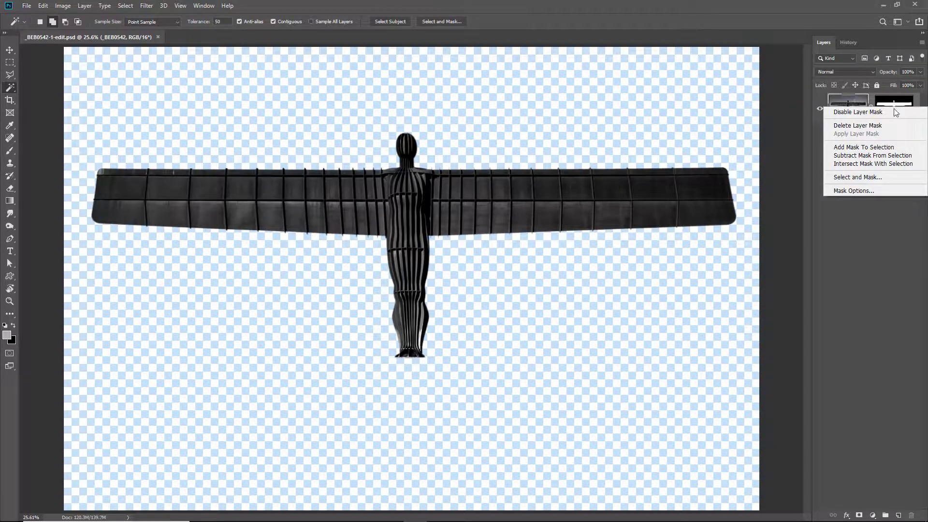
{"action": "left_click", "coordinate": [865, 224]}
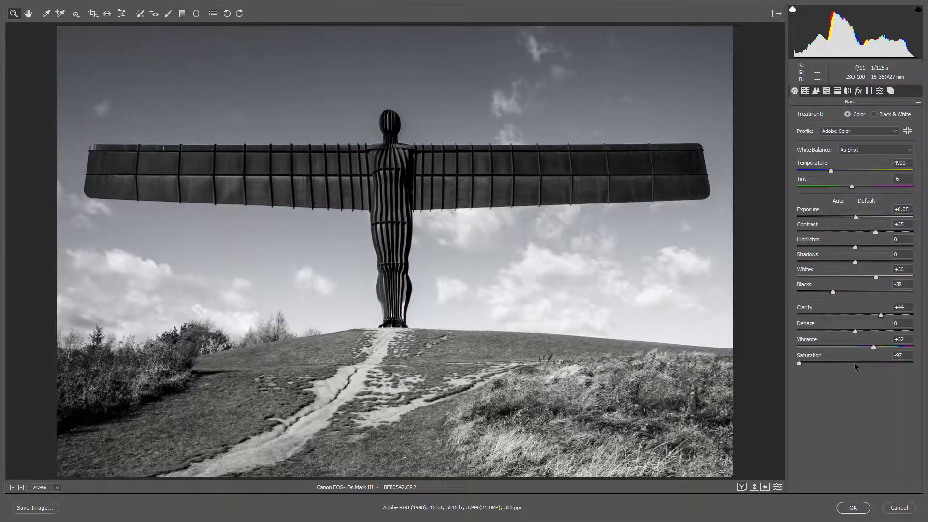
Reopen the photo's smart object in Camera Raw and apply Saturation +2 and Contrast +3
{"action": "left_click_drag", "start_coordinate": [855, 364], "coordinate": [856, 364]}
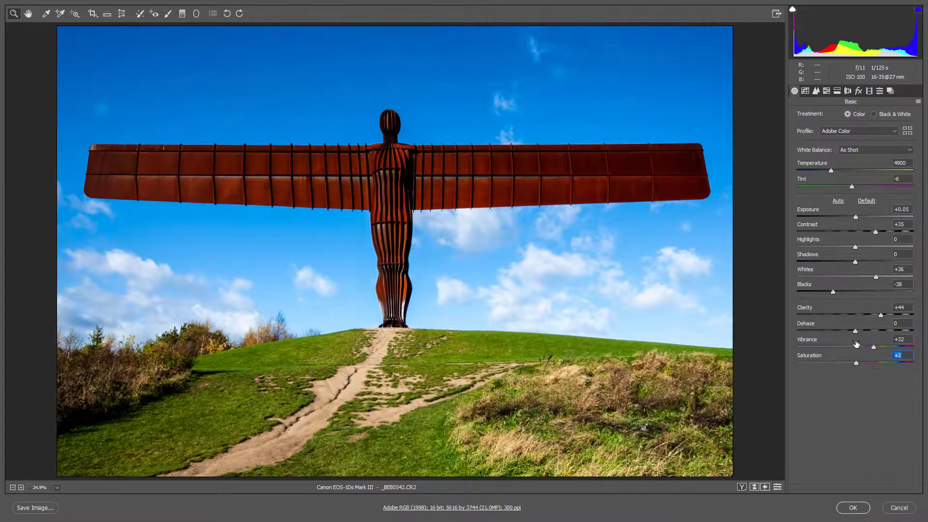
{"action": "left_click_drag", "start_coordinate": [873, 233], "coordinate": [855, 235]}
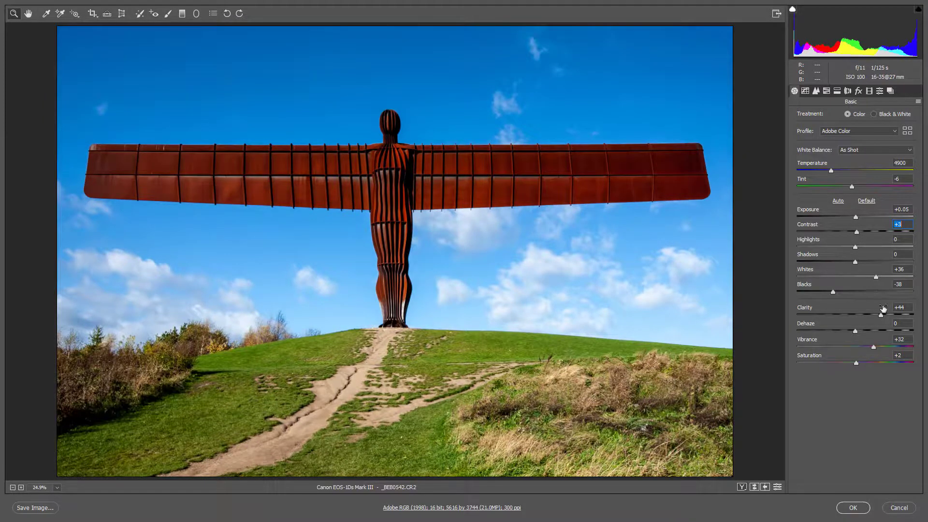
{"action": "left_click", "coordinate": [853, 508]}
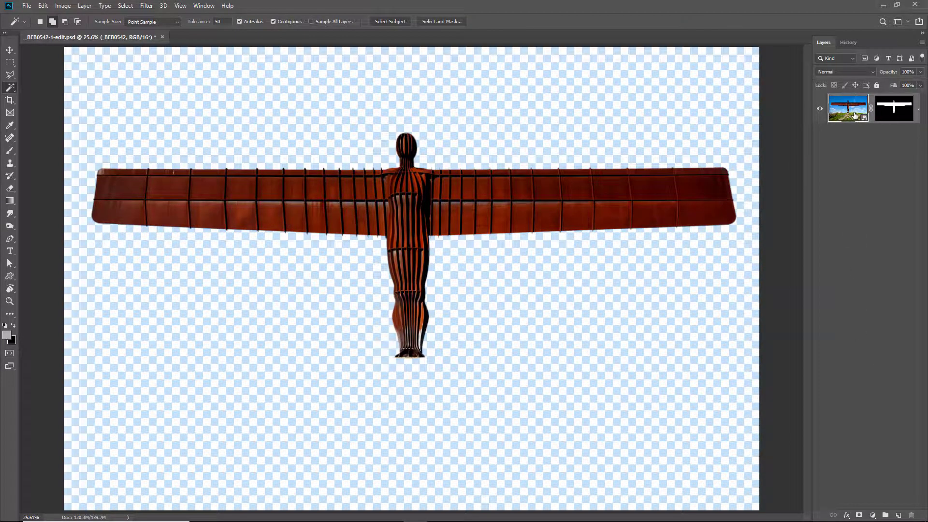
Rasterize the statue photo's smart object layer and apply its layer mask permanently
{"action": "right_click", "coordinate": [918, 113]}
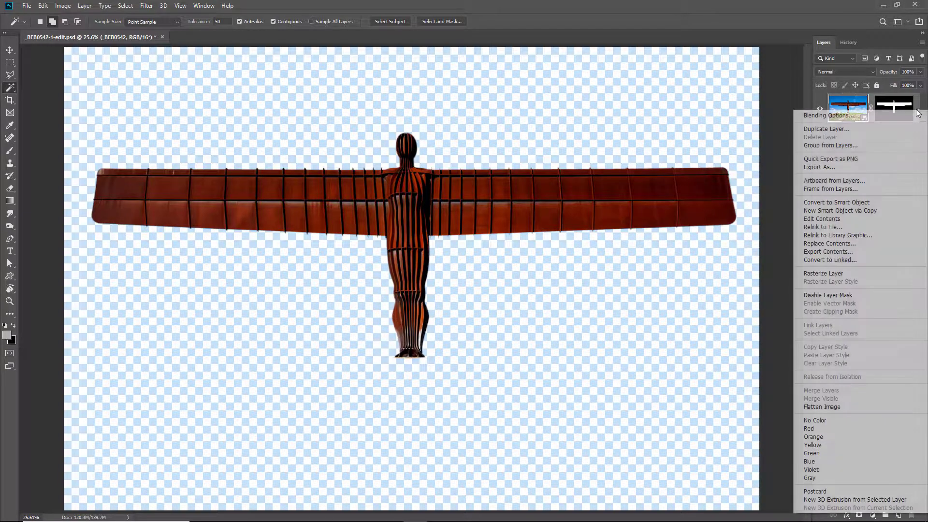
{"action": "left_click", "coordinate": [838, 274]}
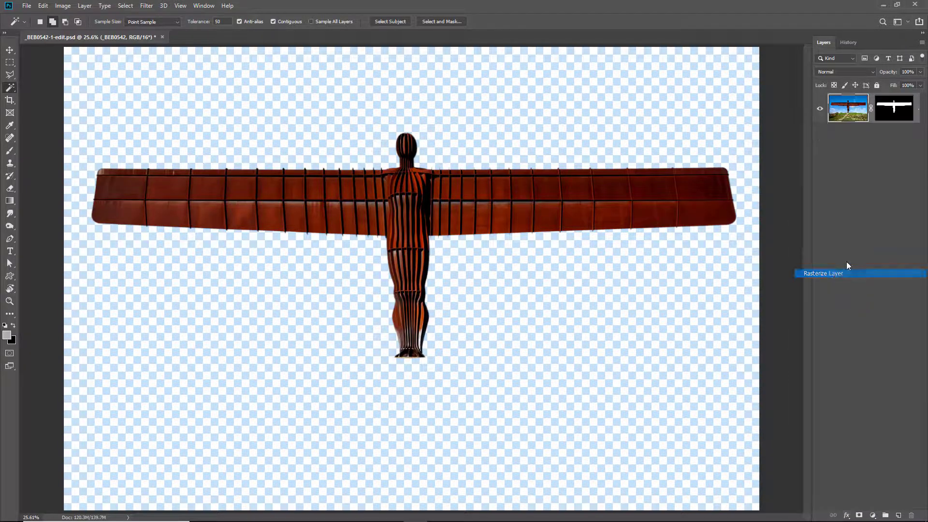
{"action": "left_click", "coordinate": [897, 114]}
{"action": "right_click", "coordinate": [894, 107]}
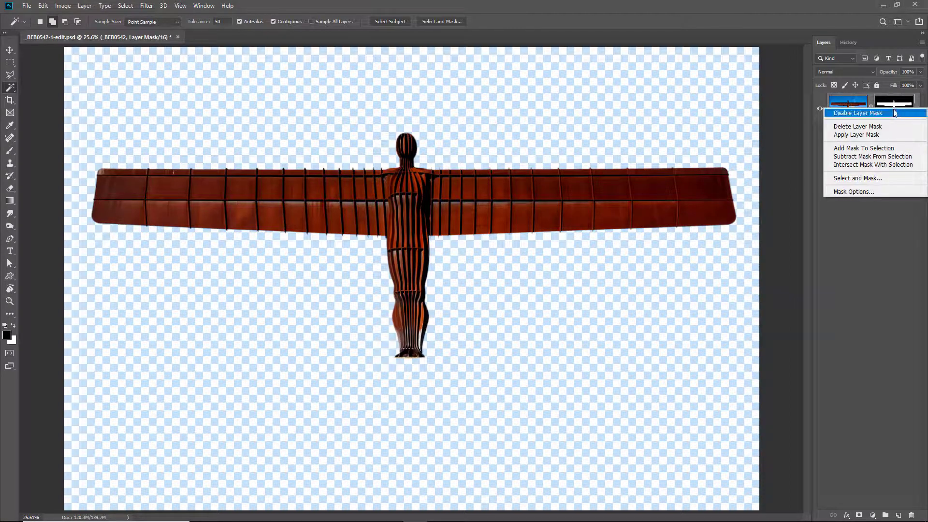
{"action": "left_click", "coordinate": [867, 135]}
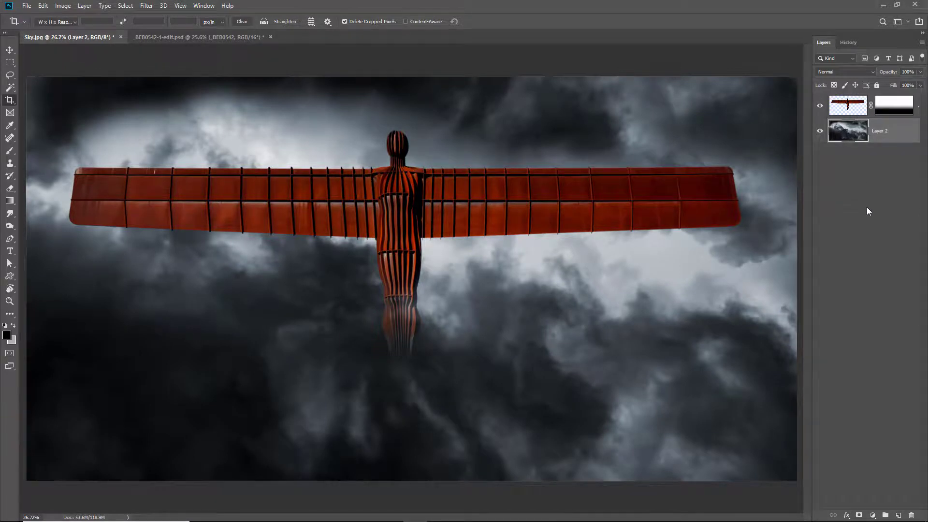
Disable the gradient layer mask on the statue layer in Sky.jpg and make that layer's image active
{"action": "left_click", "coordinate": [887, 105], "text": "shift"}
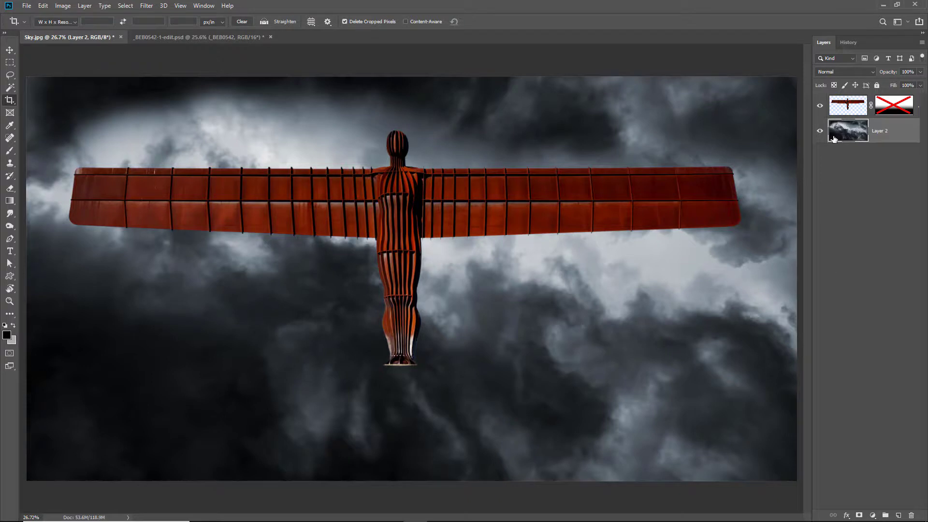
{"action": "left_click", "coordinate": [847, 107]}
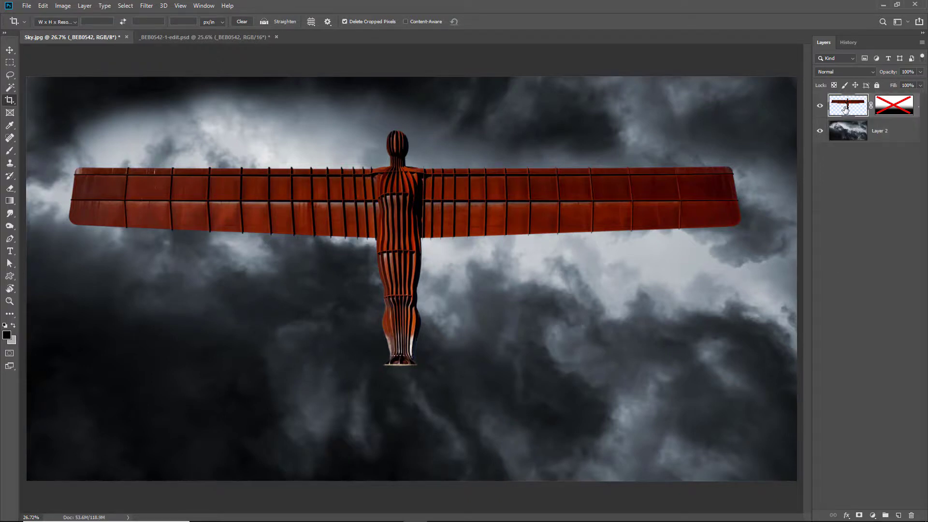